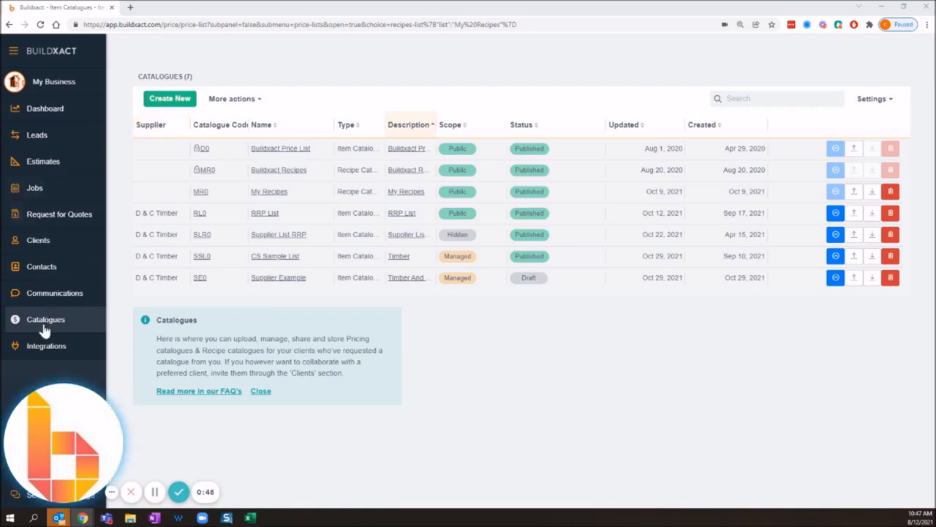
Start a new catalogue of type Item Catalogue and name it "November List".
click(170, 98)
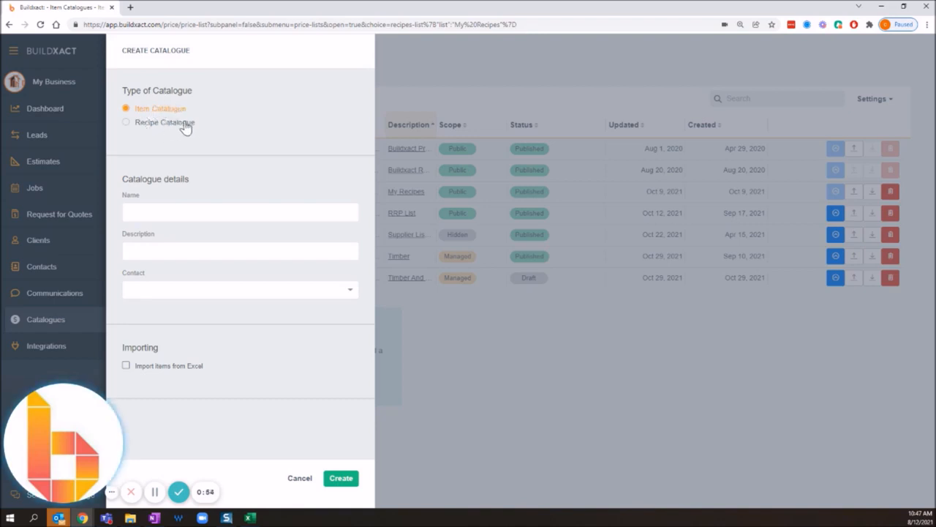
drag(222, 109, 134, 116)
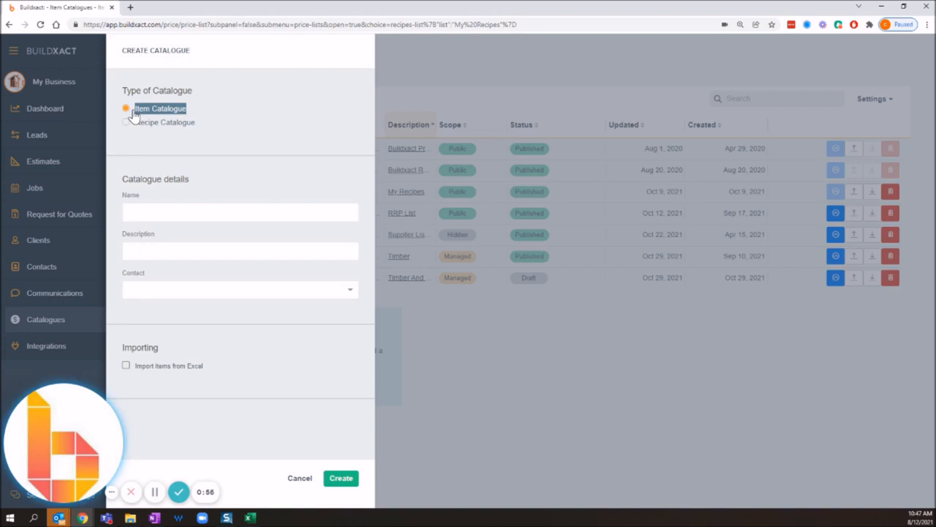
click(217, 109)
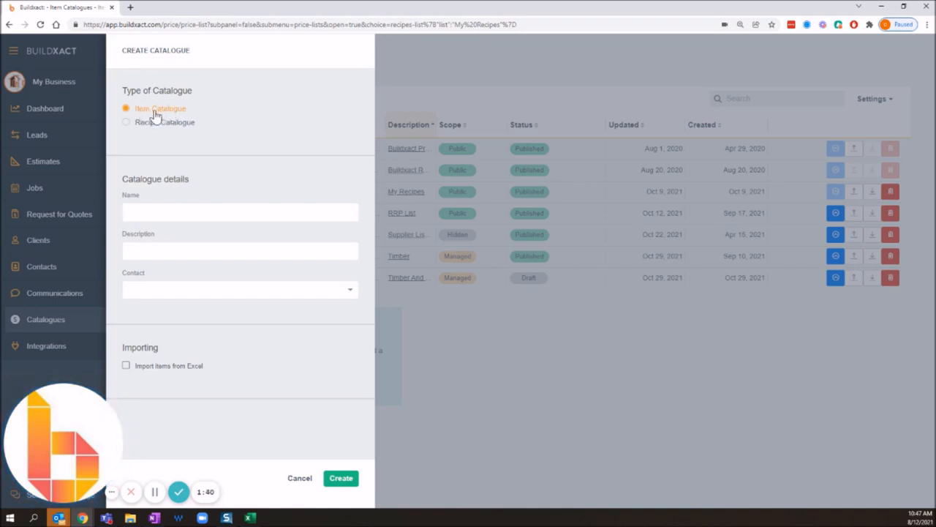
click(186, 206)
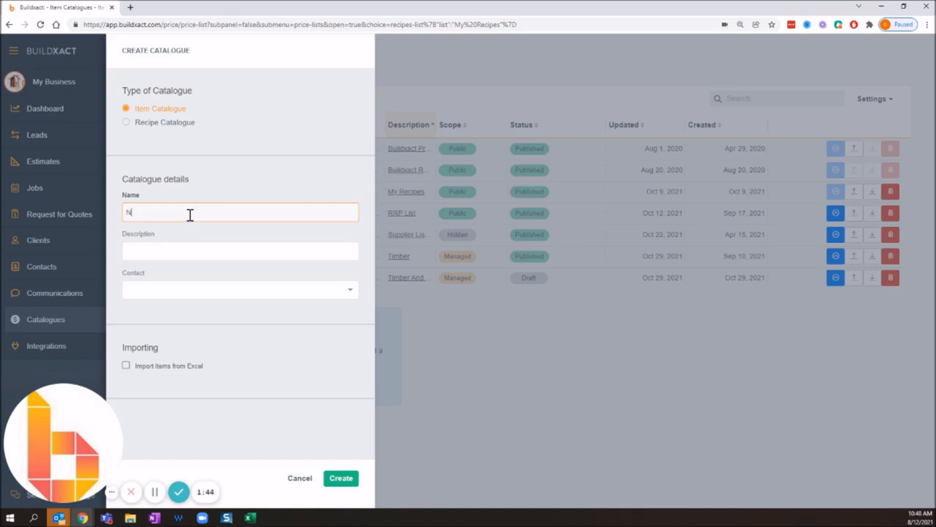
text(November)
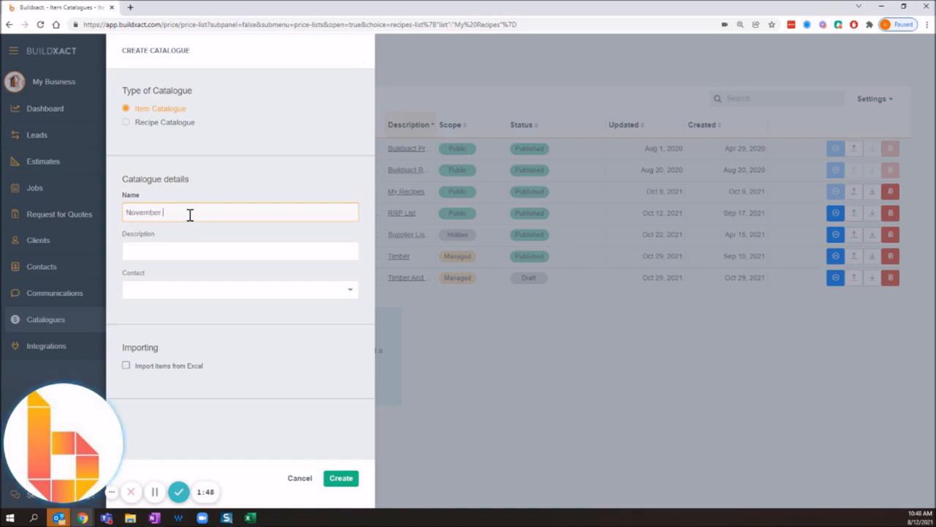
text( List)
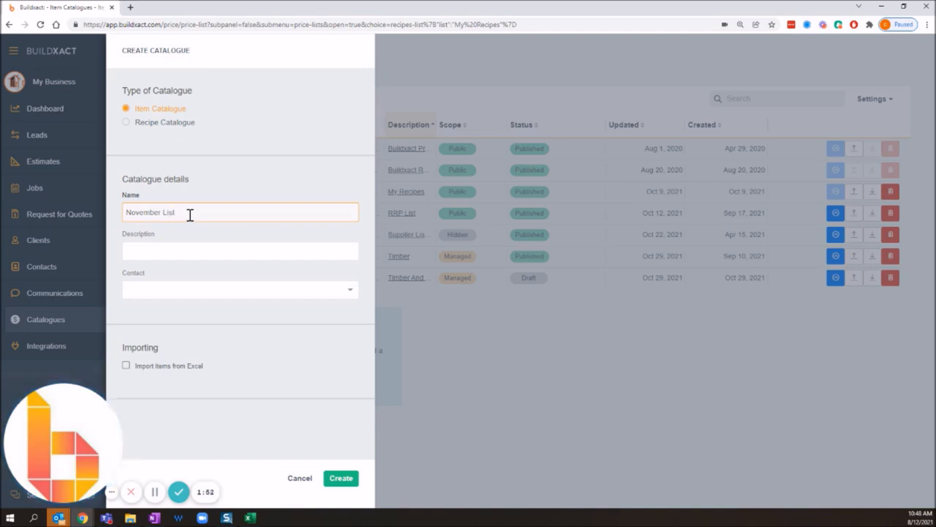
Enter "Timber and Hardware" as the new catalogue's description.
click(171, 246)
text(Timber )
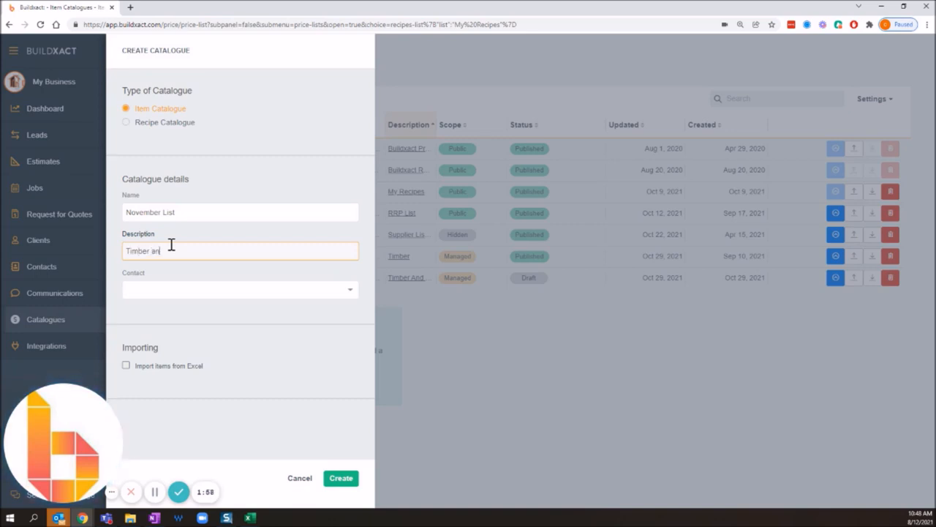
text(and Hardware)
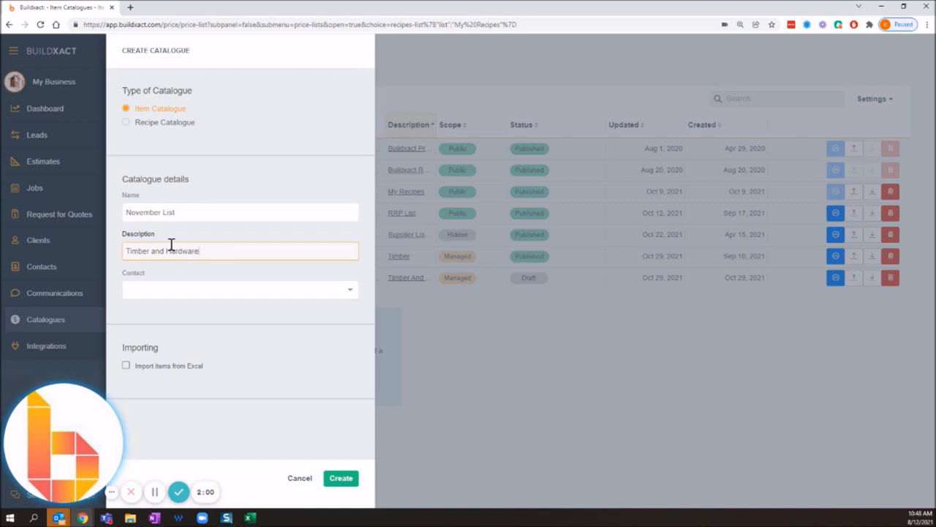
Append "(1)" to the catalogue name so it reads "November List (1)", and check the name and description.
click(193, 212)
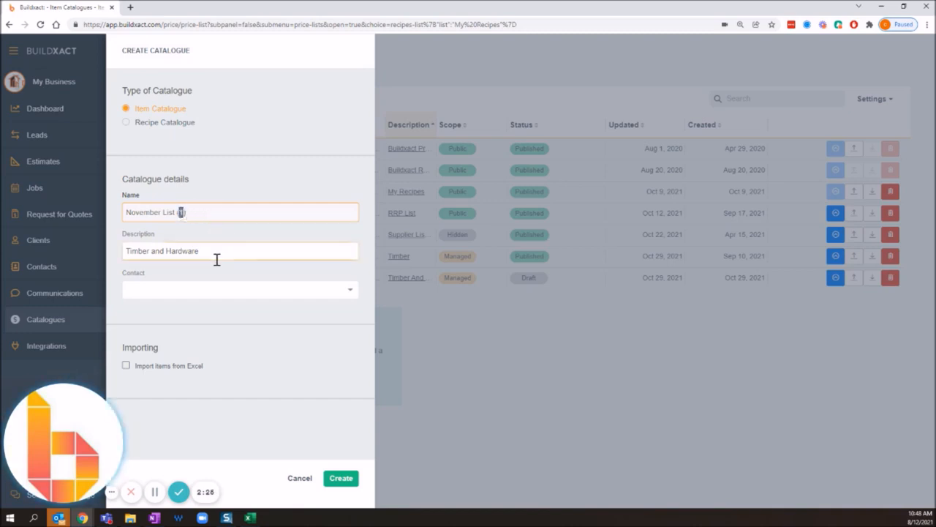
drag(178, 211, 199, 215)
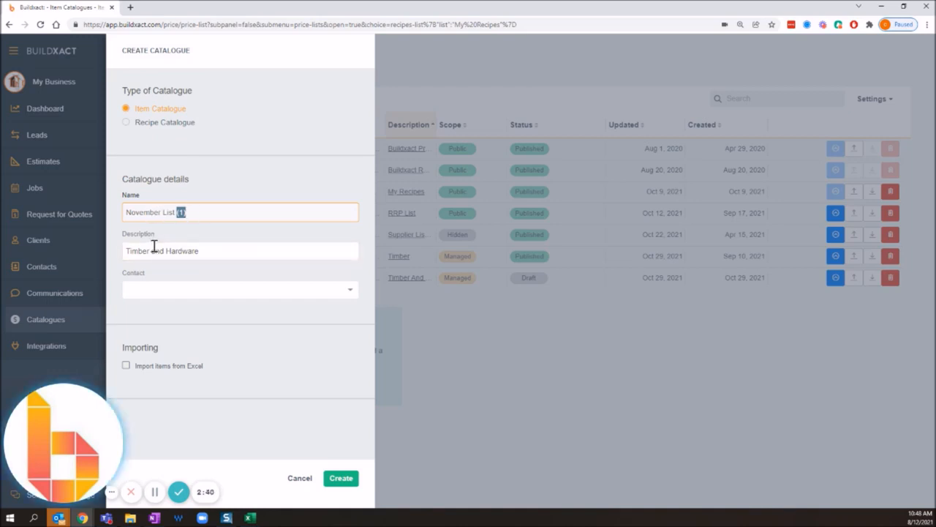
drag(128, 210, 210, 210)
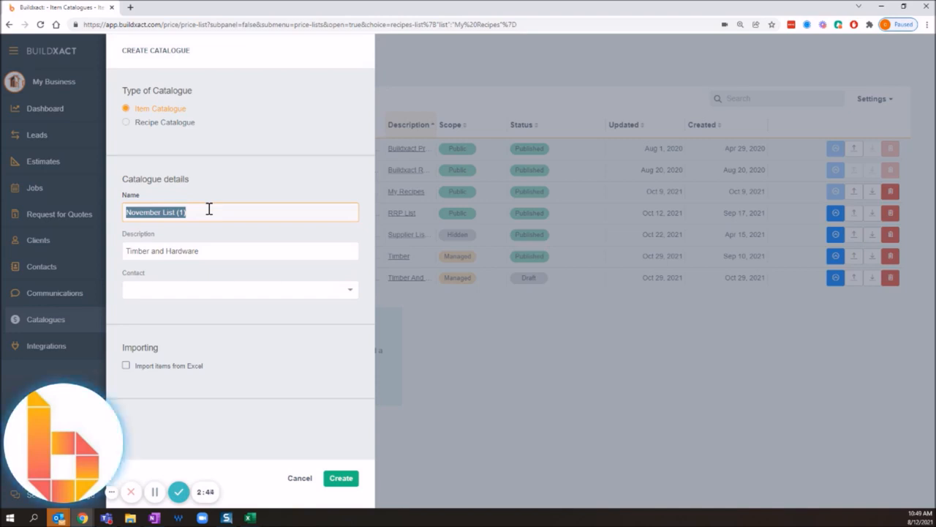
drag(207, 251, 114, 253)
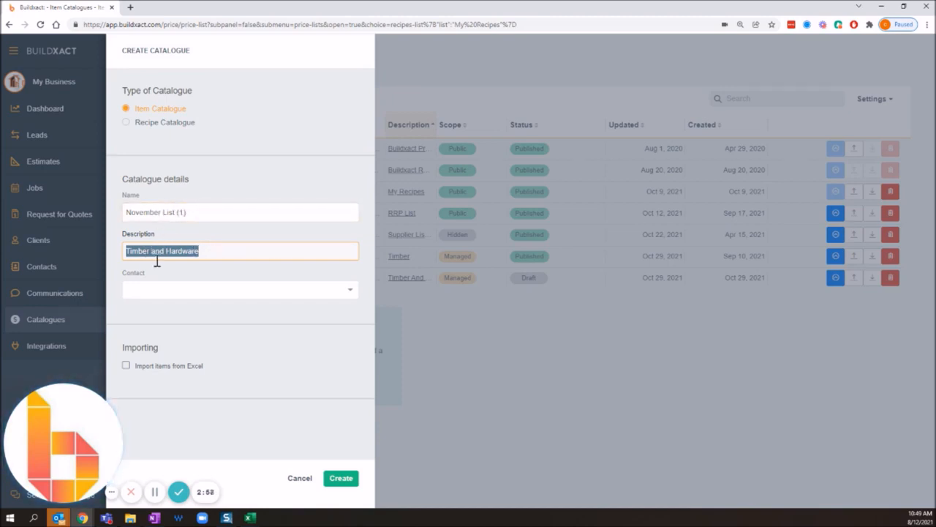
Assign D & C Timber as the catalogue's contact.
click(231, 311)
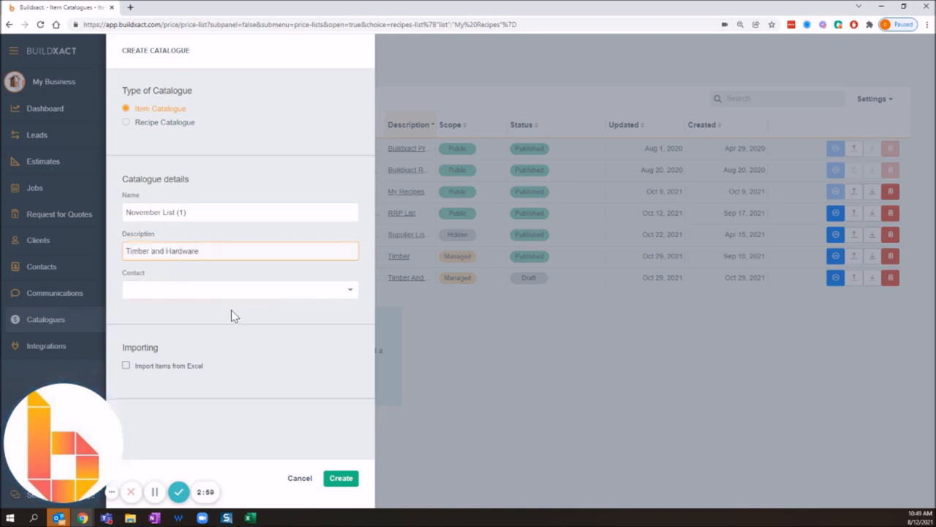
click(183, 292)
click(172, 309)
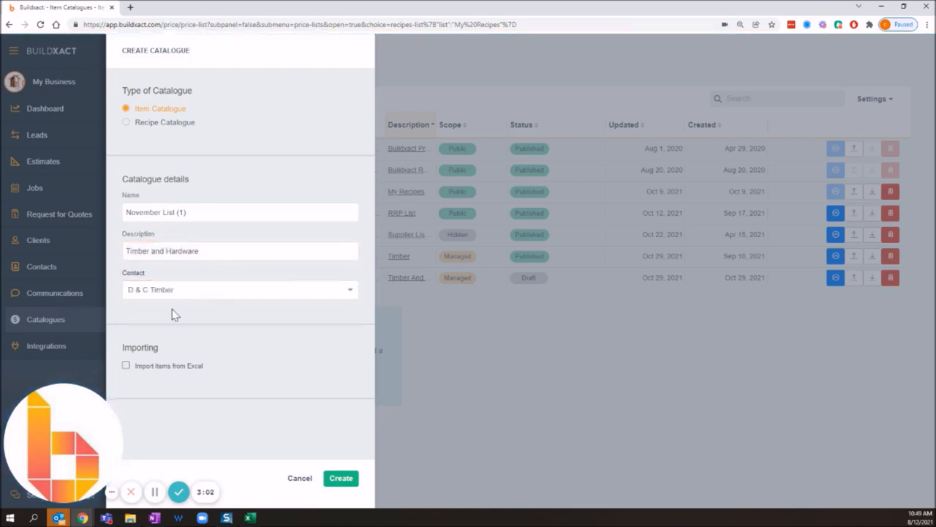
Create the catalogue with importing items from Excel enabled, and start the import by opening the data file selection.
click(191, 370)
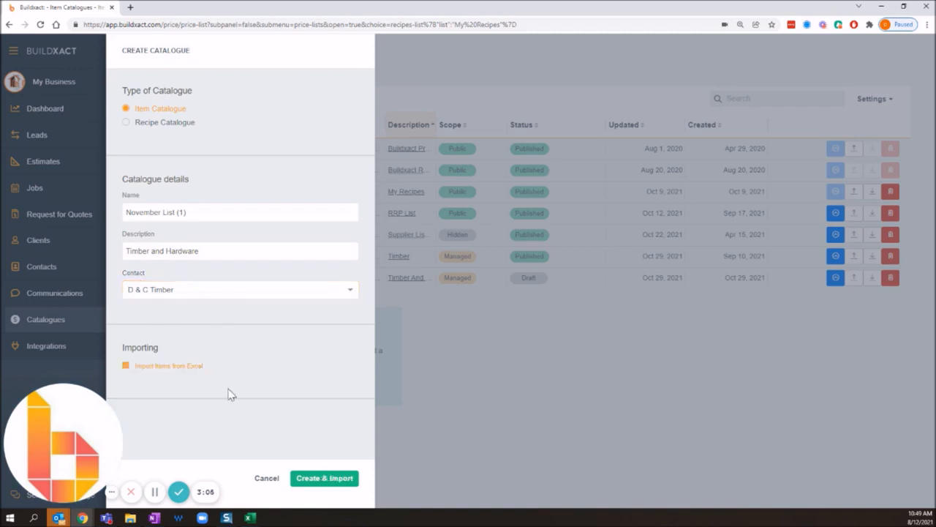
click(326, 478)
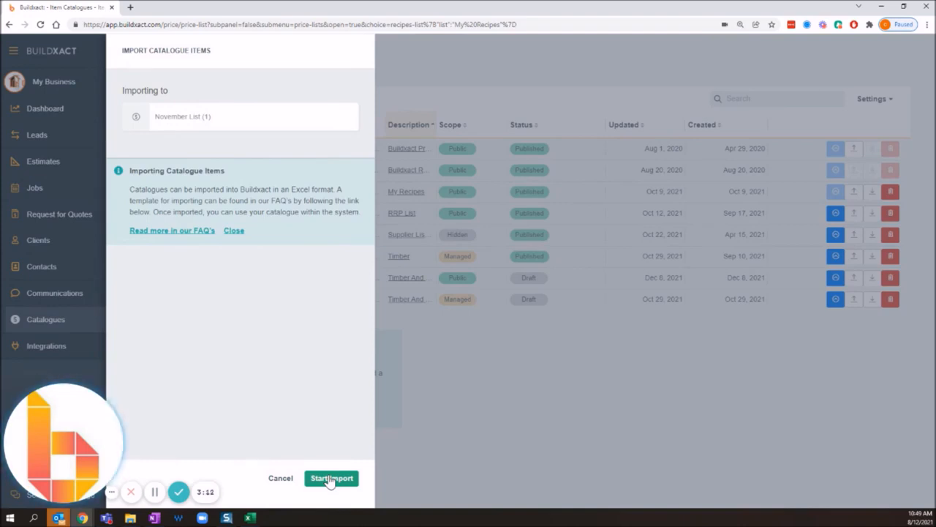
click(331, 478)
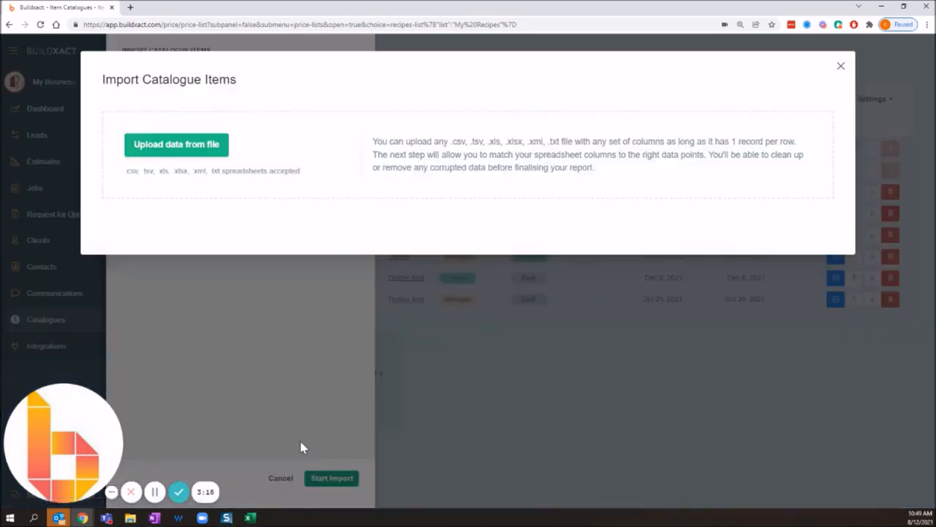
click(172, 155)
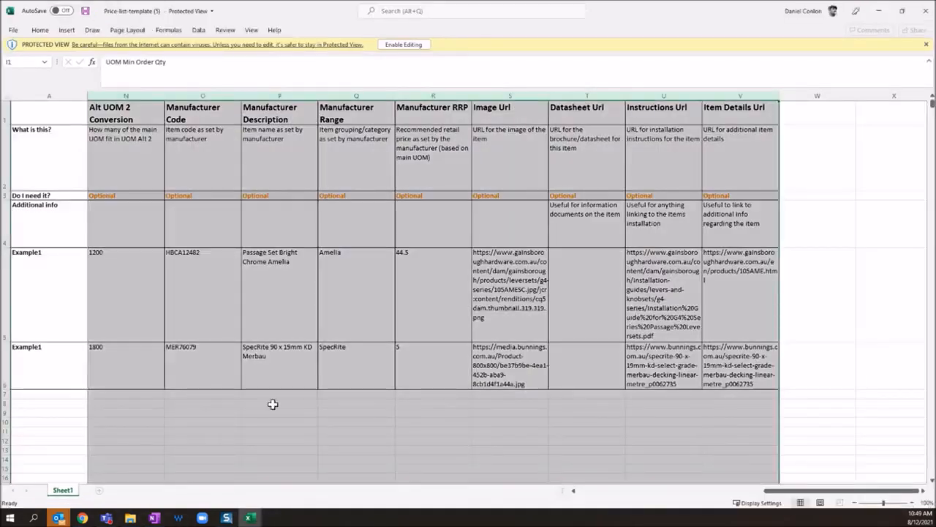
Switch to the Price-list-template workbook in Excel and examine its columns from Supplier Code to Cost Item Type.
click(285, 406)
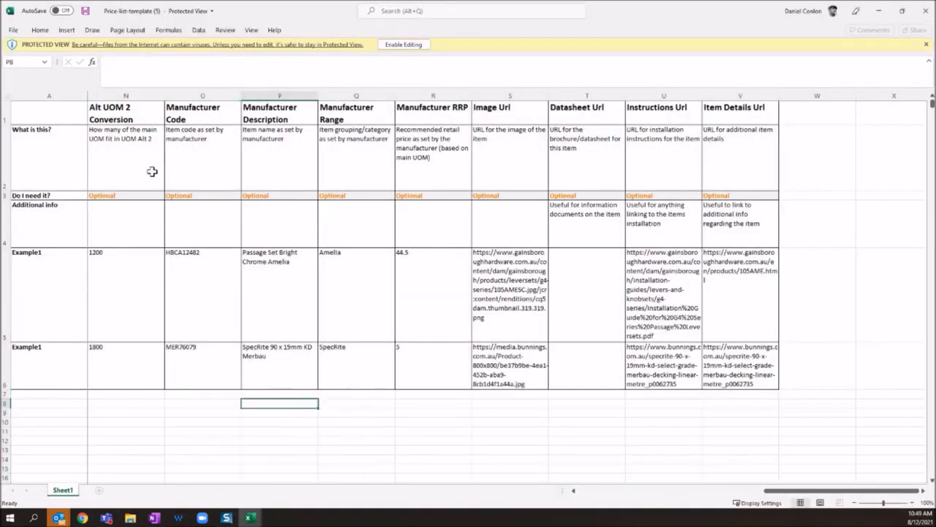
drag(792, 491, 538, 493)
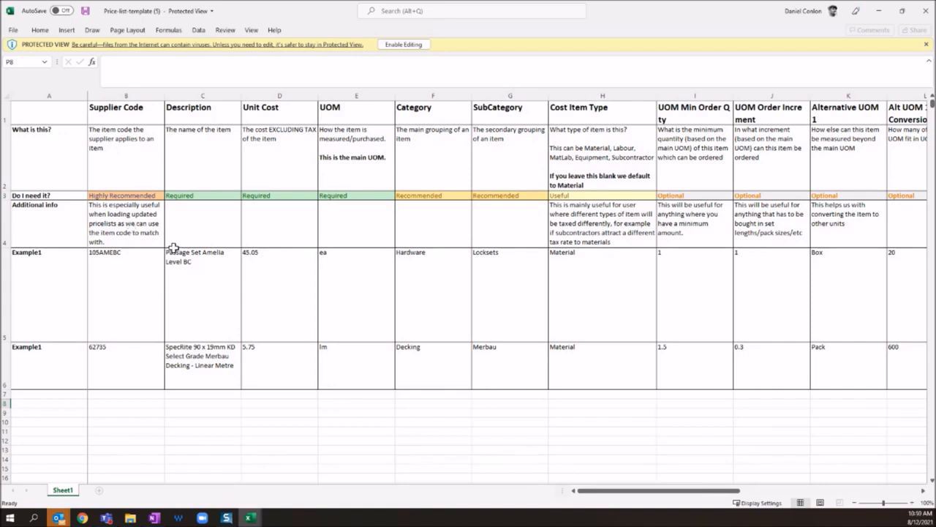
drag(128, 95, 639, 92)
click(594, 163)
click(328, 266)
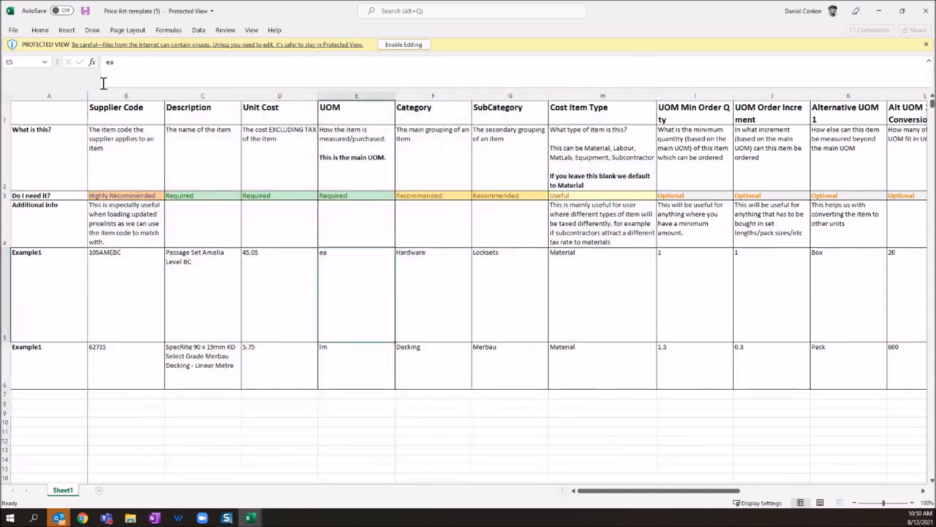
drag(111, 91, 600, 96)
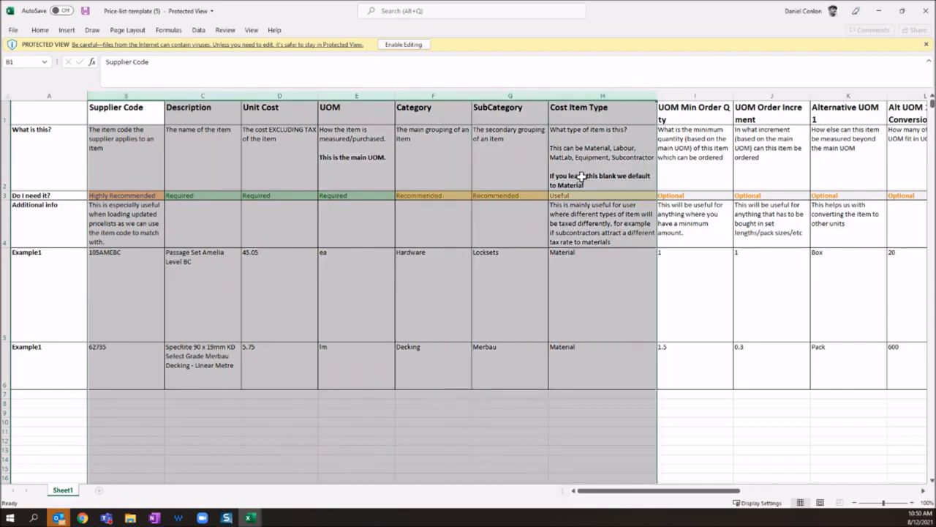
click(122, 136)
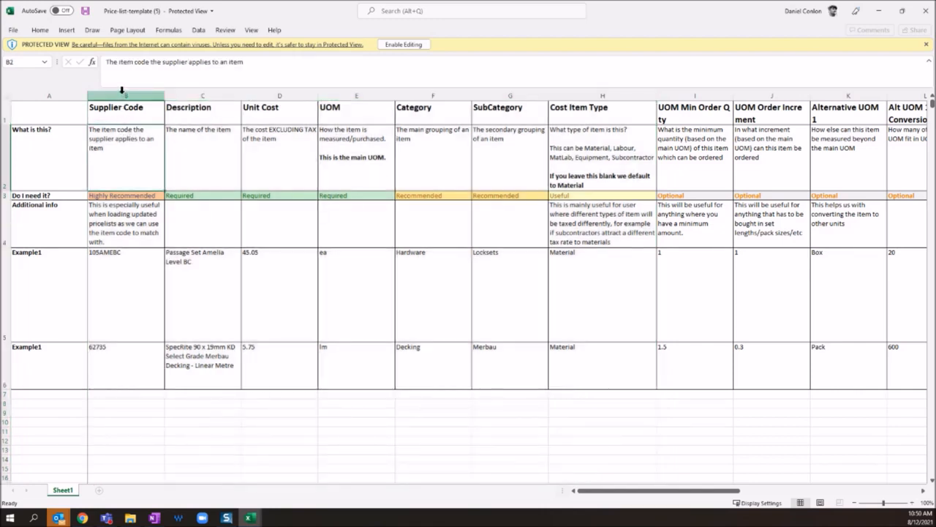
Compare which template columns are required, highly recommended, recommended or useful, highlighting Supplier Code through Cost Item Type.
drag(121, 90, 538, 96)
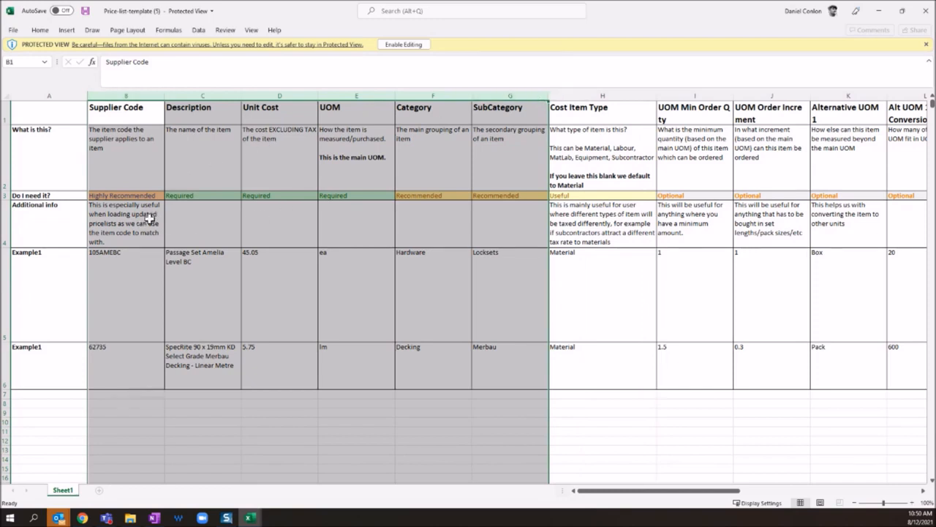
click(202, 202)
drag(218, 96, 385, 93)
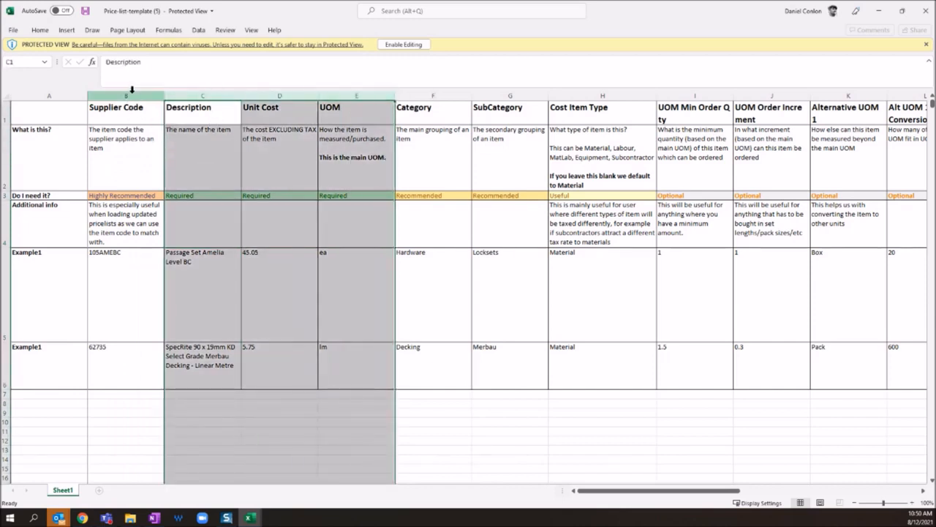
click(132, 96)
drag(131, 95, 468, 97)
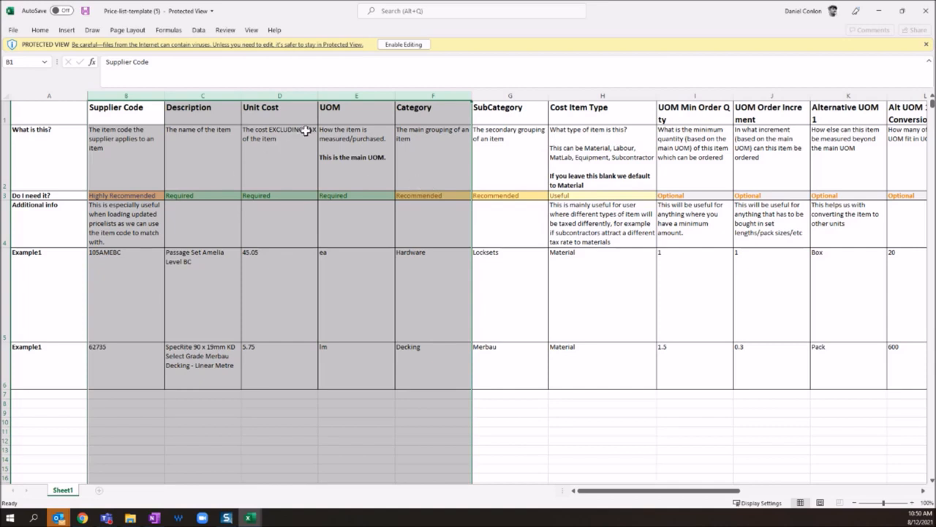
ctrl+click(506, 95)
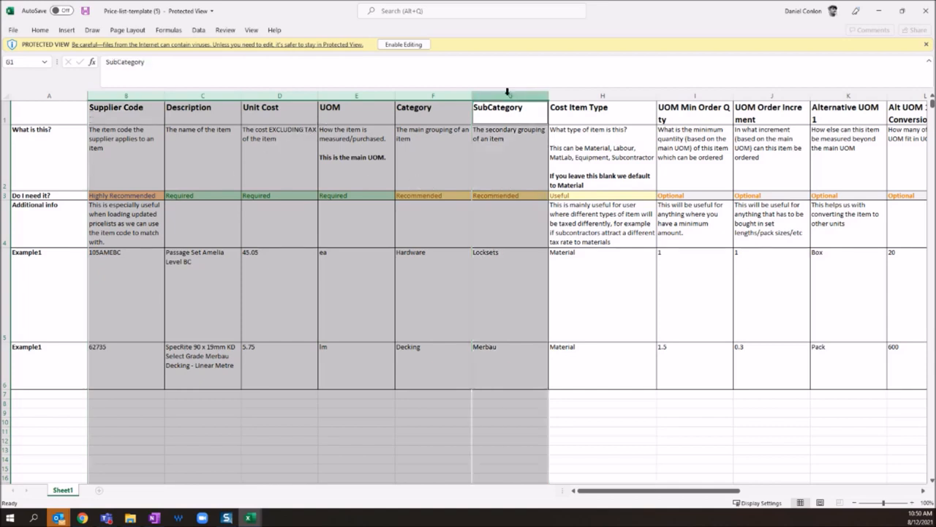
ctrl+click(562, 96)
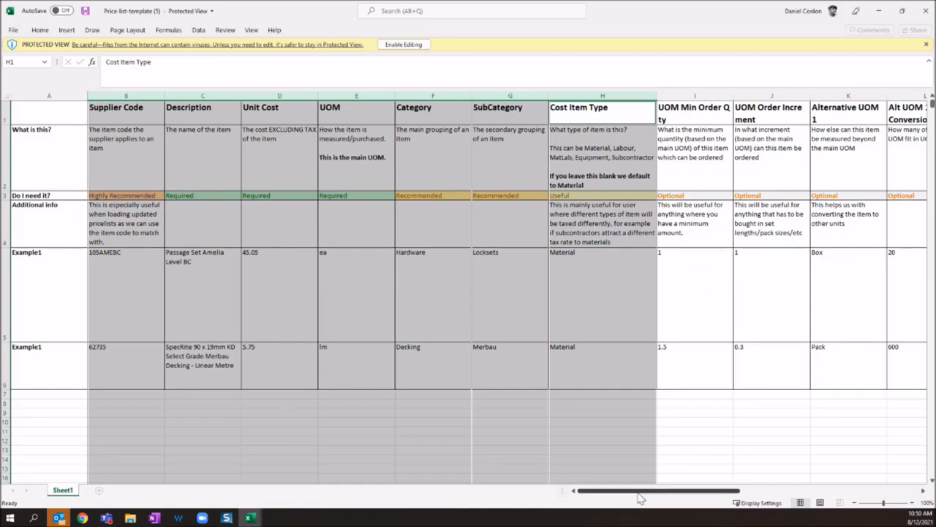
Examine the template's optional columns starting at UOM Min Order Qty, and put the template workbook away.
drag(635, 494, 734, 493)
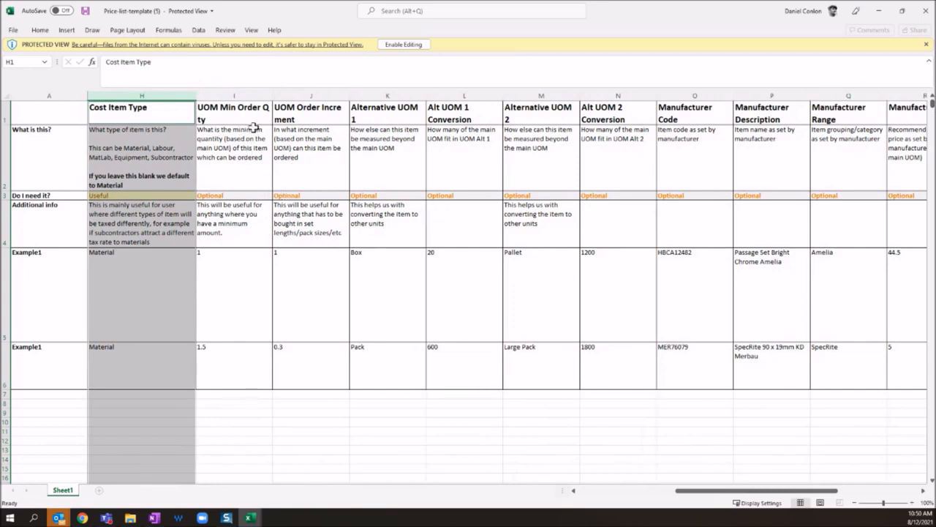
drag(231, 95, 821, 236)
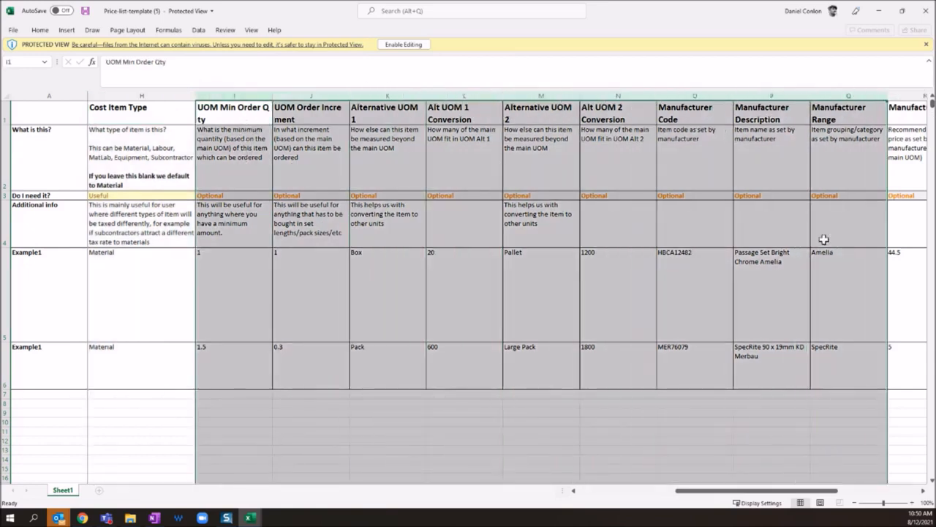
drag(738, 491, 280, 449)
click(754, 411)
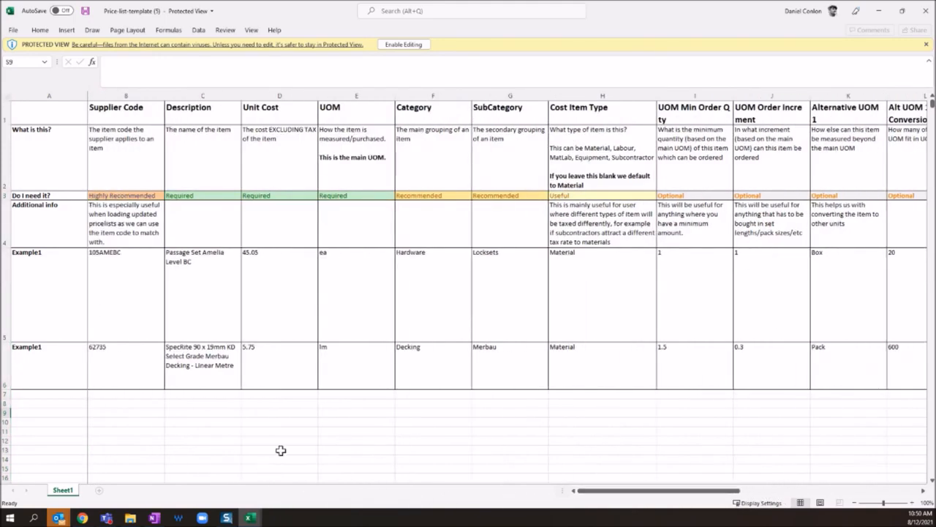
click(878, 11)
Examine the Name to Customer Ref columns of the Demo Supplier Price List workbook.
click(116, 157)
click(111, 147)
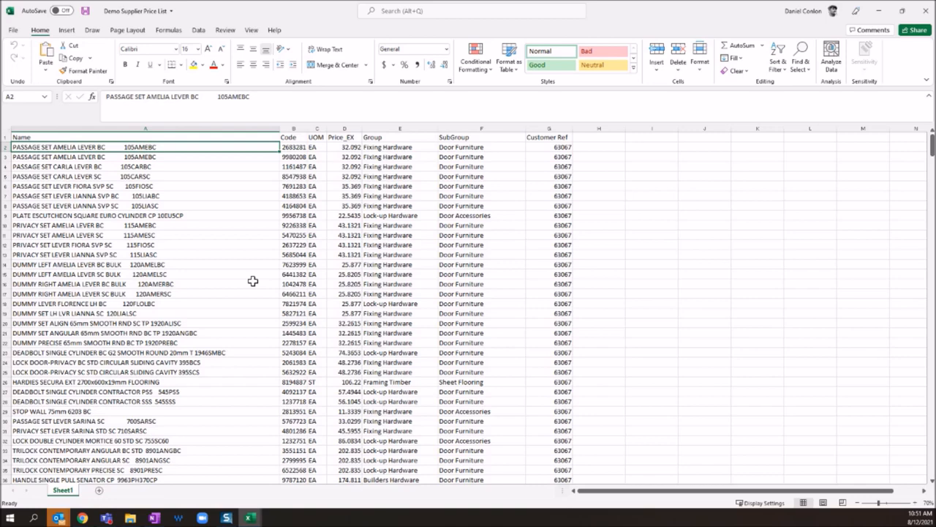
drag(101, 129, 537, 129)
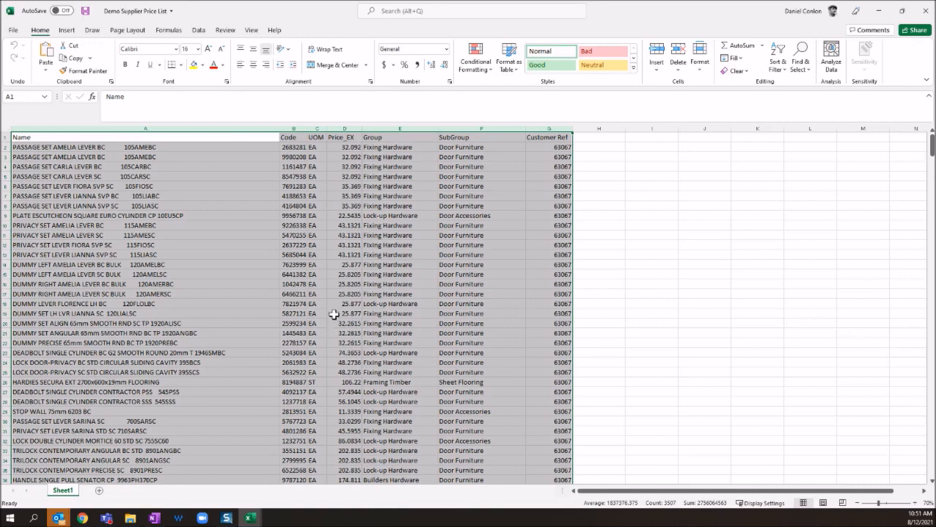
Return to Buildxact in the browser and upload the Demo Supplier Price List file for the catalogue import.
click(880, 12)
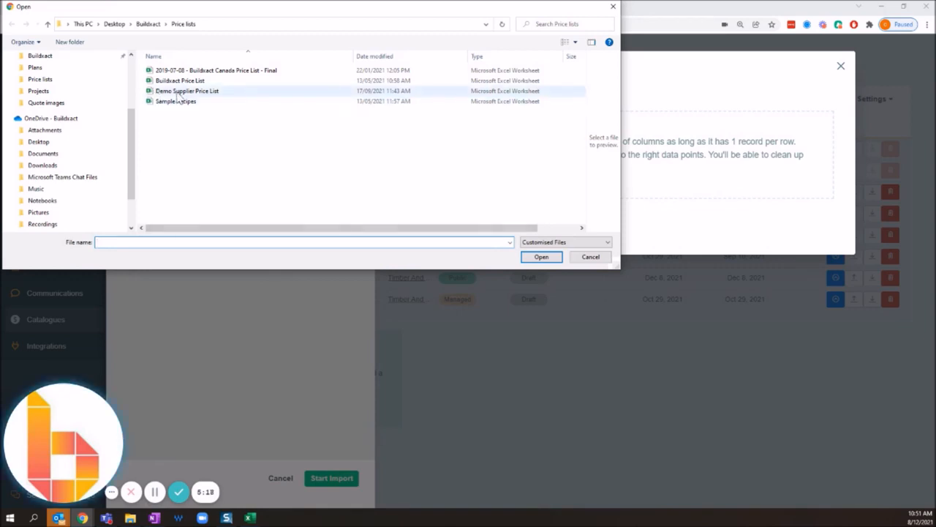
double_click(179, 98)
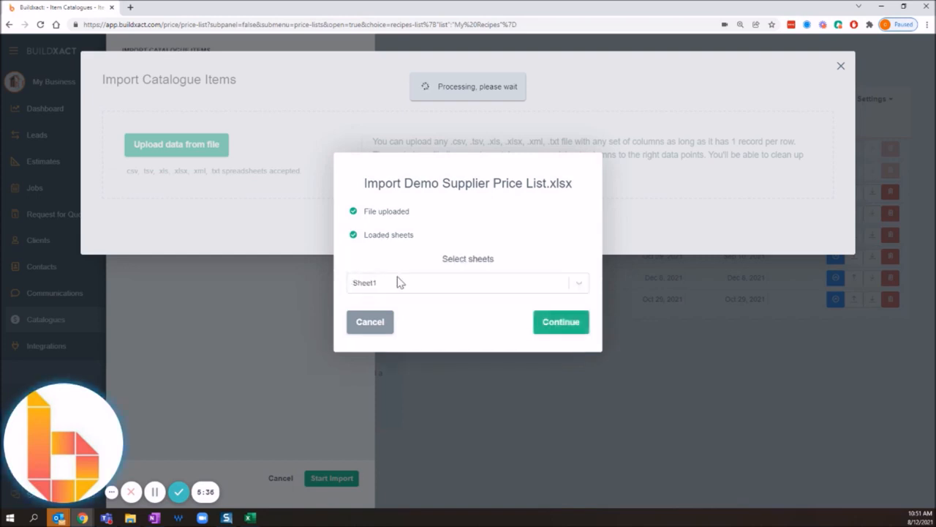
Choose Sheet1 of Demo Supplier Price List.xlsx as the sheet to import and continue.
click(470, 289)
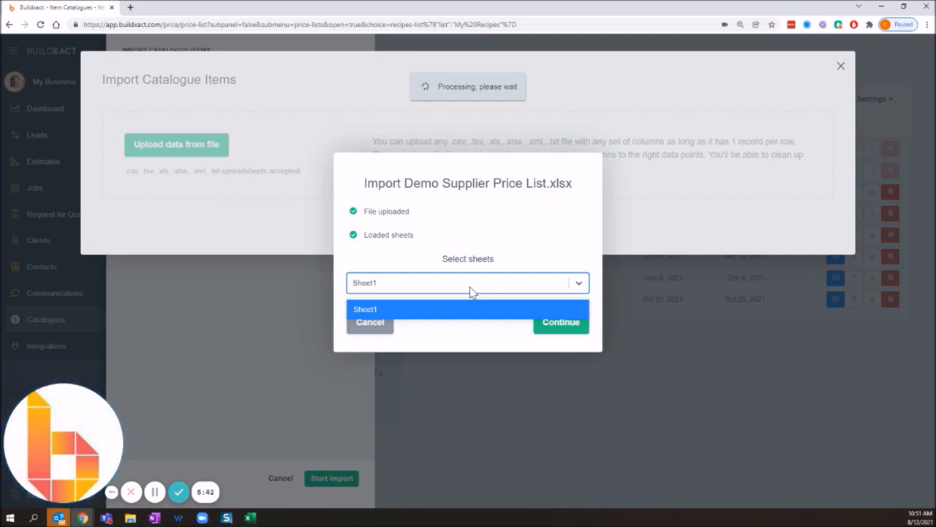
click(460, 315)
click(480, 288)
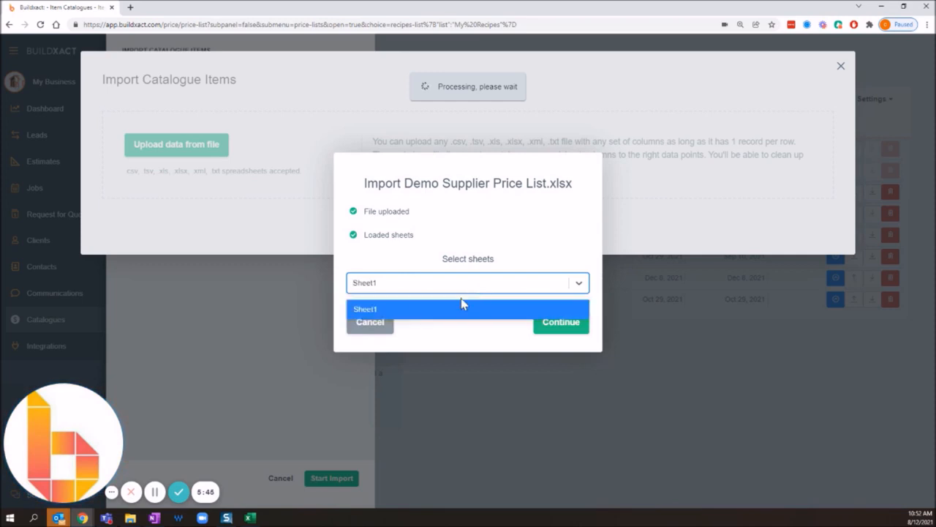
click(414, 305)
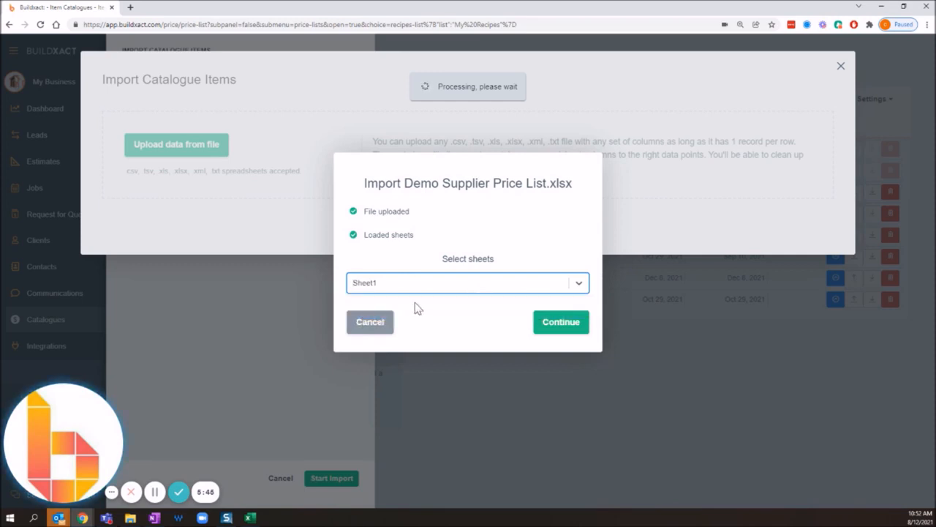
click(556, 326)
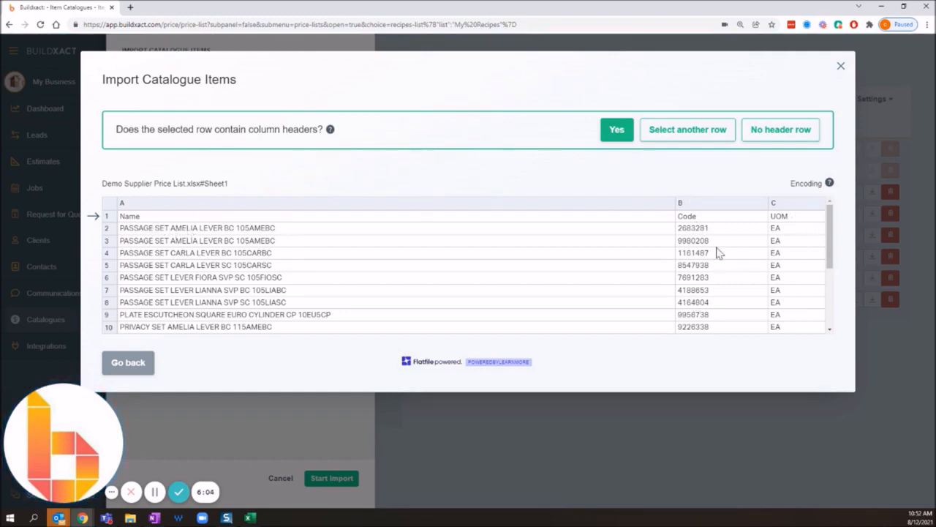
Confirm that row 1 of the uploaded sheet contains the column headers.
drag(214, 130, 297, 130)
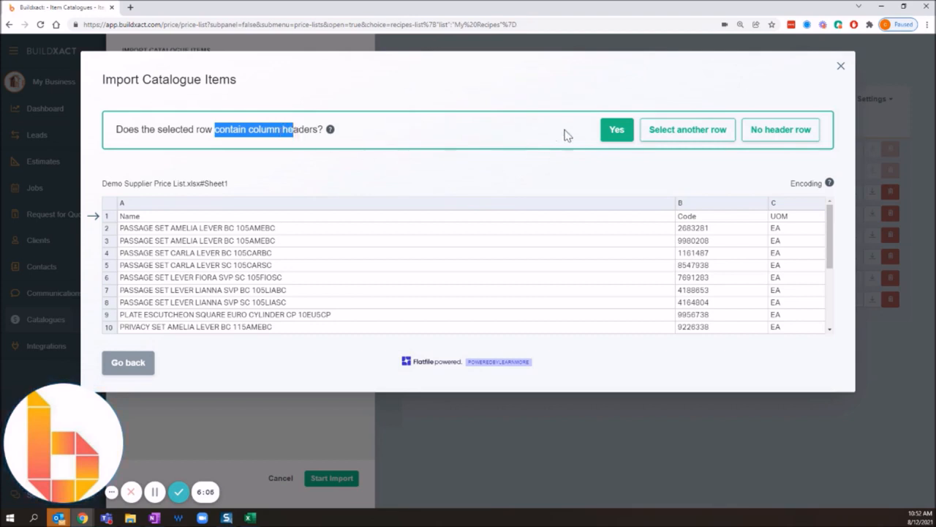
click(606, 167)
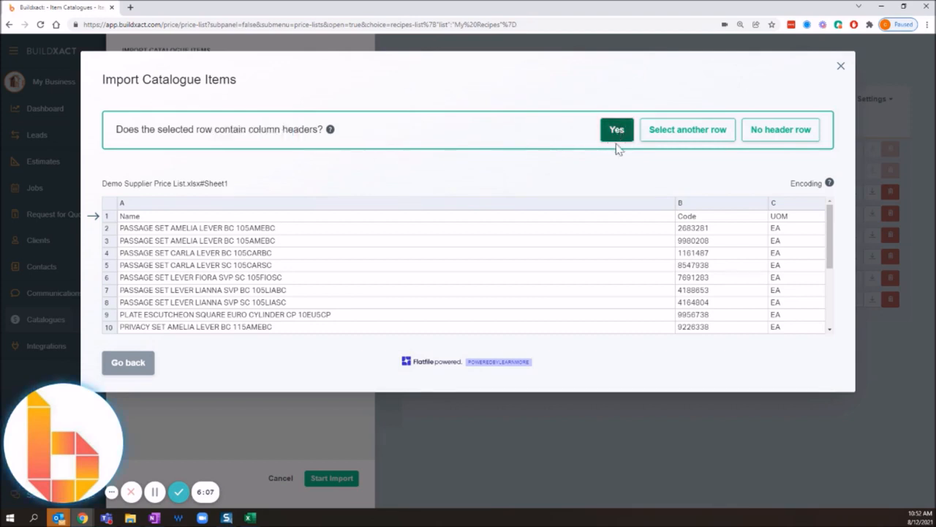
click(618, 138)
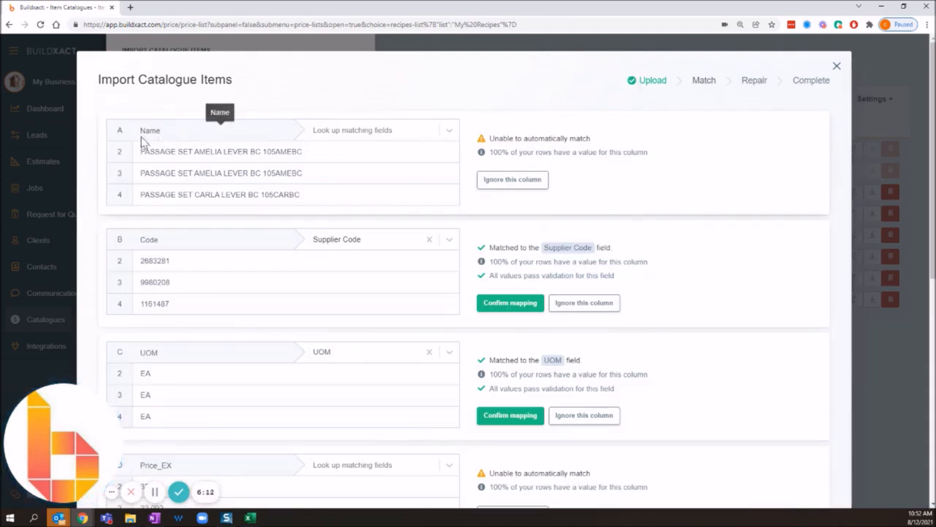
Match the file's Name column to the Description field.
click(449, 130)
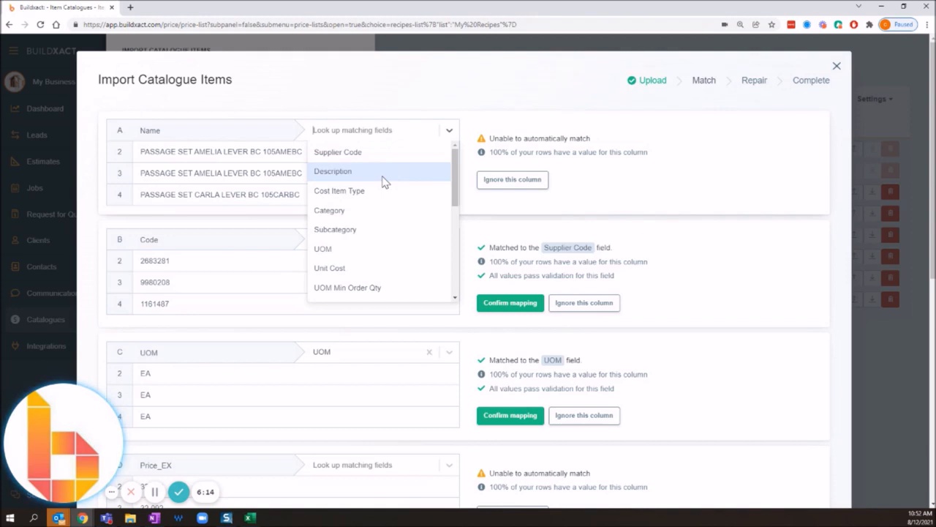
click(382, 174)
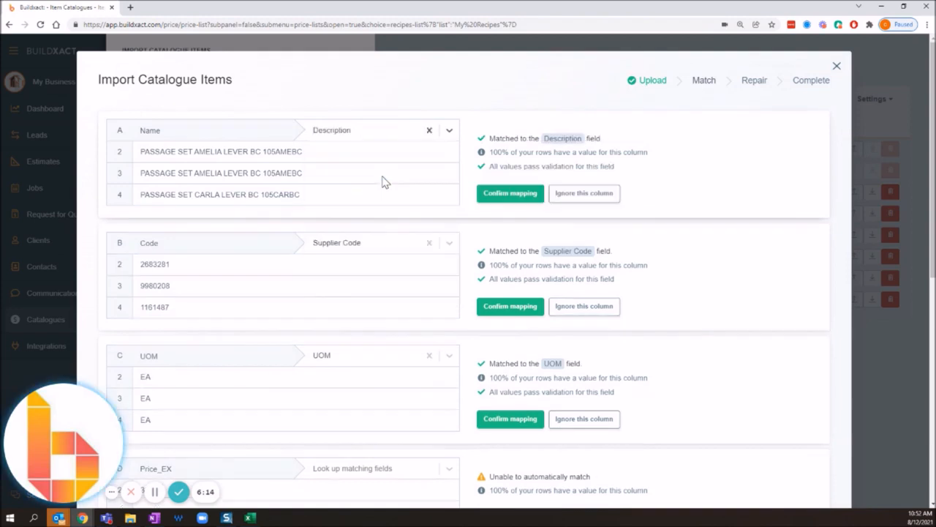
click(357, 136)
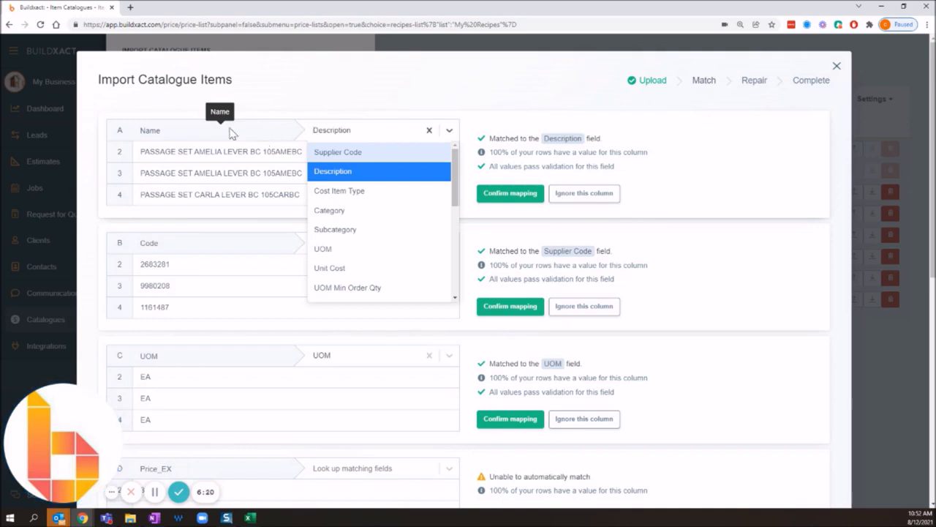
click(387, 137)
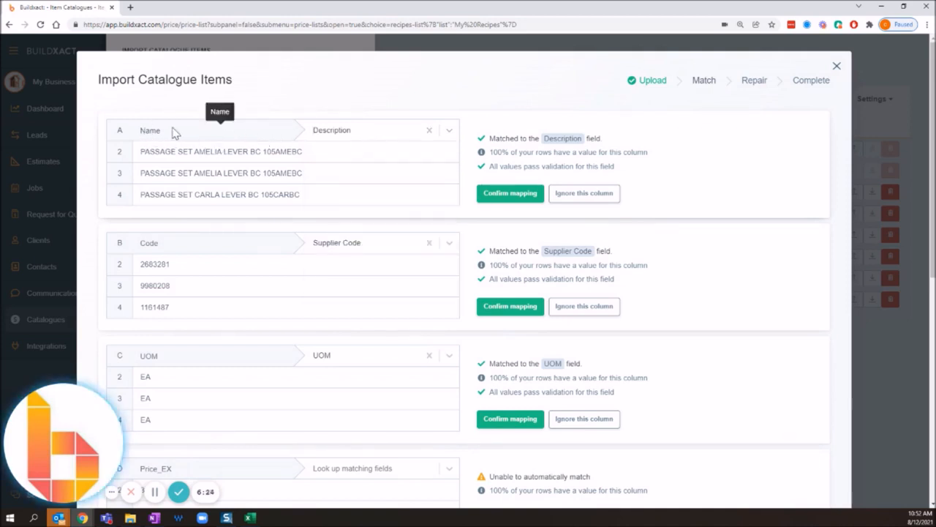
drag(141, 151, 288, 165)
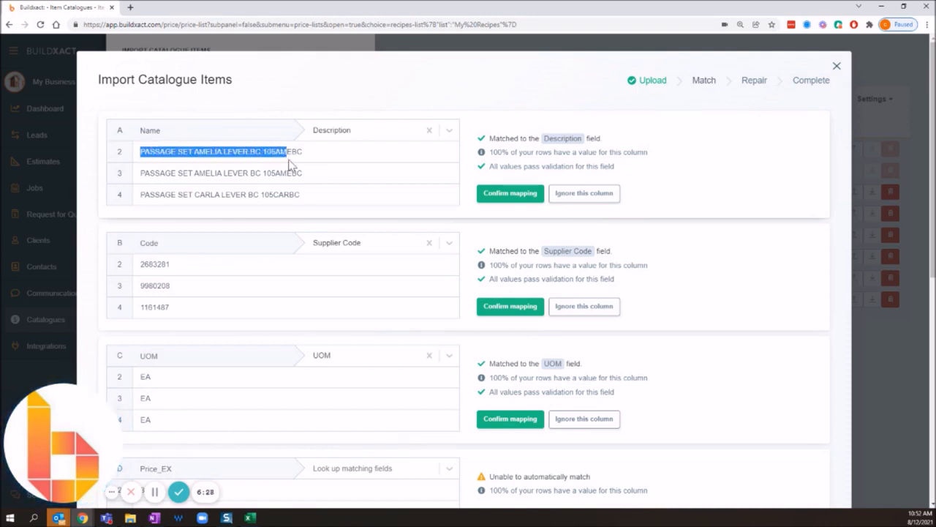
click(376, 132)
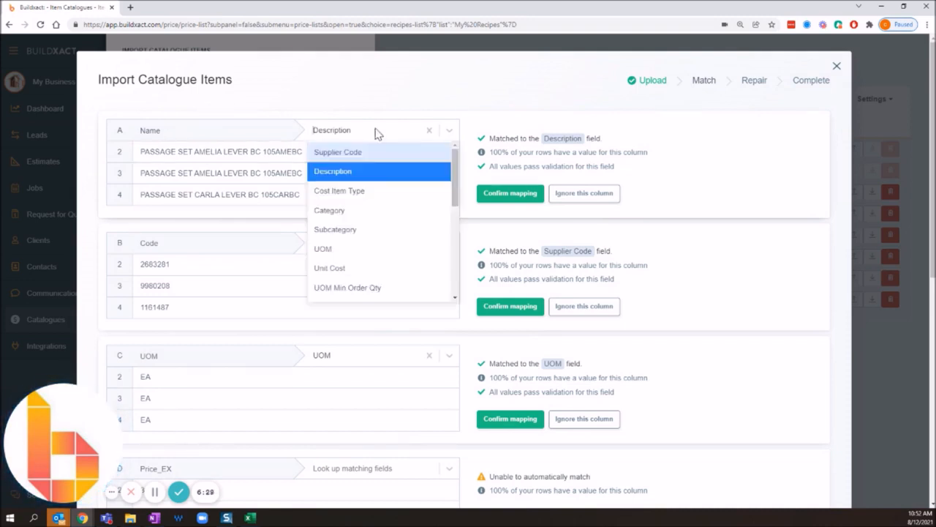
click(366, 172)
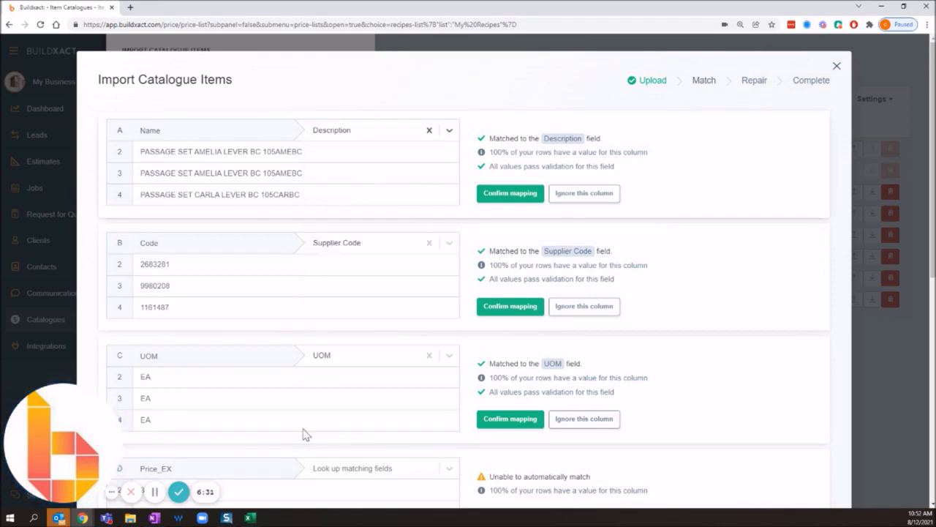
Check the Description column's explanation and example in the Excel price list template, and return to the import in the browser.
click(250, 517)
click(307, 490)
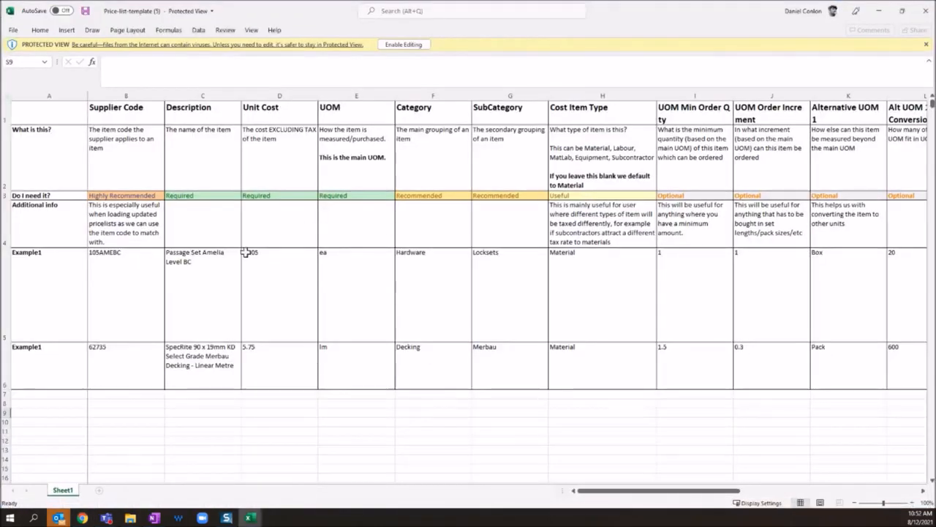
click(204, 157)
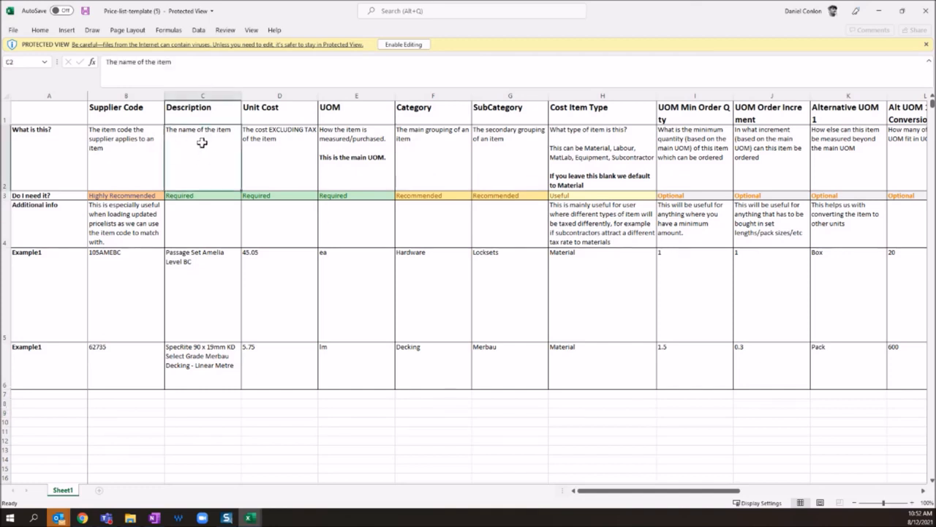
click(196, 277)
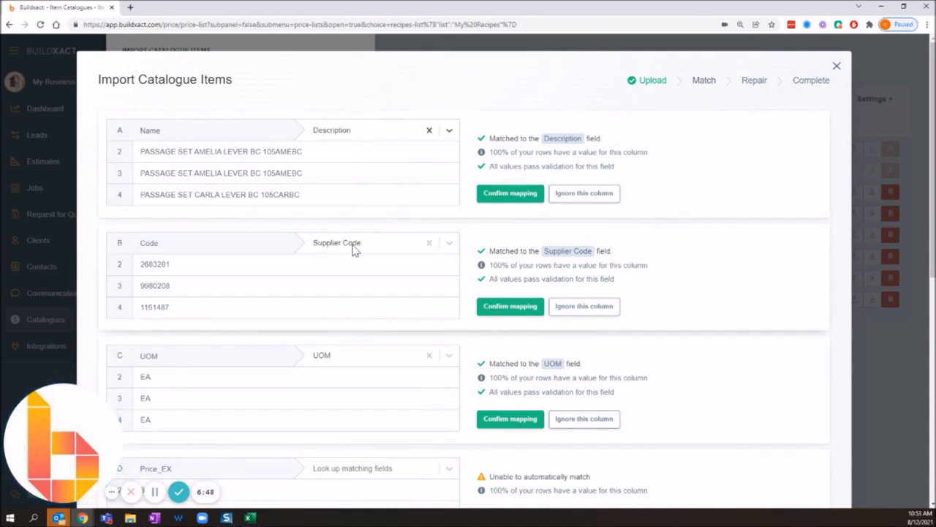
Match the Price_EX column to the Unit Cost field.
scroll(343, 295, down, 2)
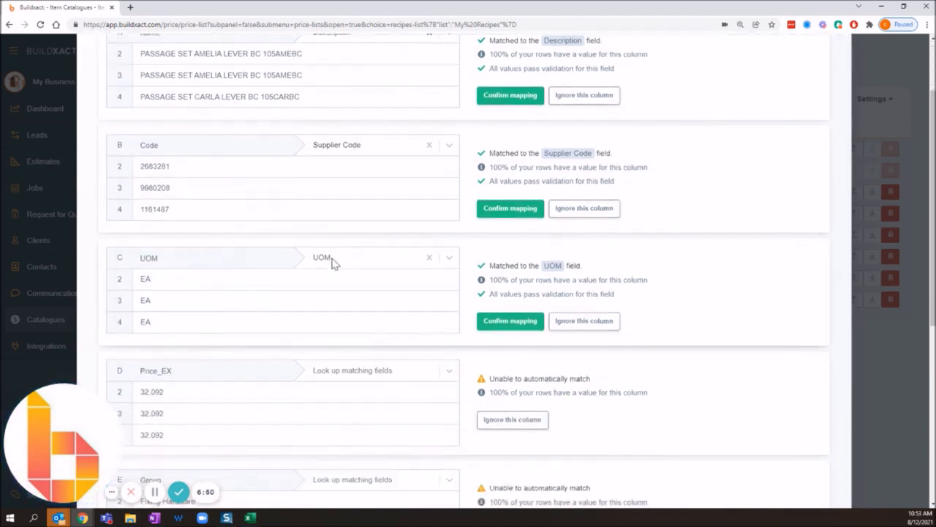
scroll(338, 270, down, 2)
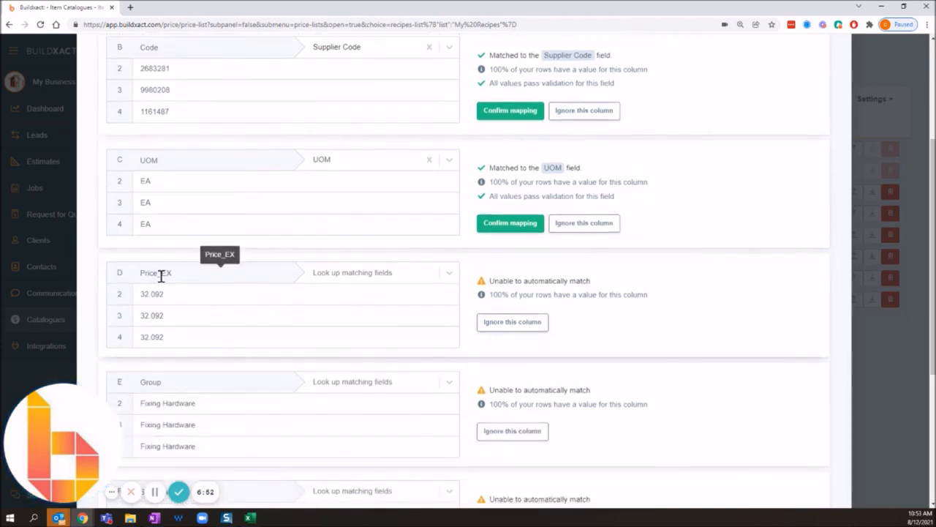
click(388, 284)
scroll(368, 359, down, 3)
scroll(368, 359, up, 3)
click(363, 411)
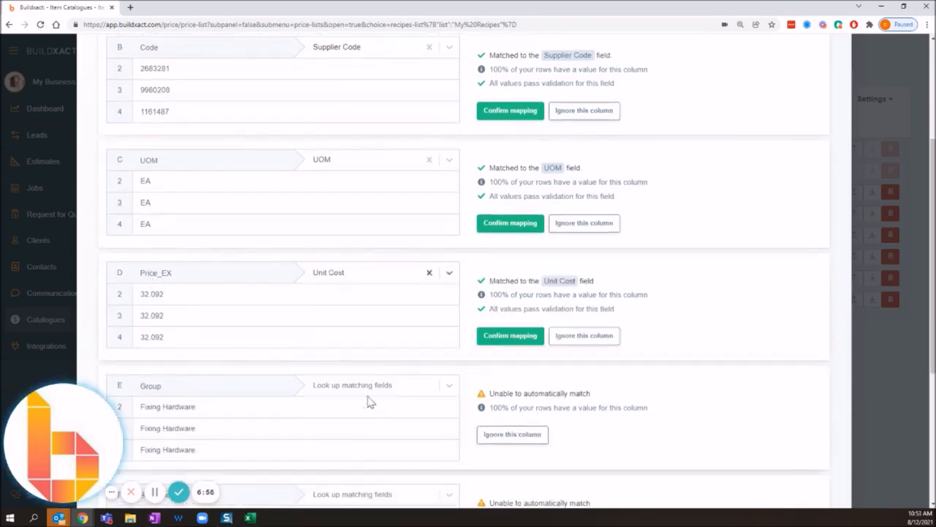
Look through the available matching fields for the Group column and match it to Category.
scroll(359, 391, down, 2)
click(349, 287)
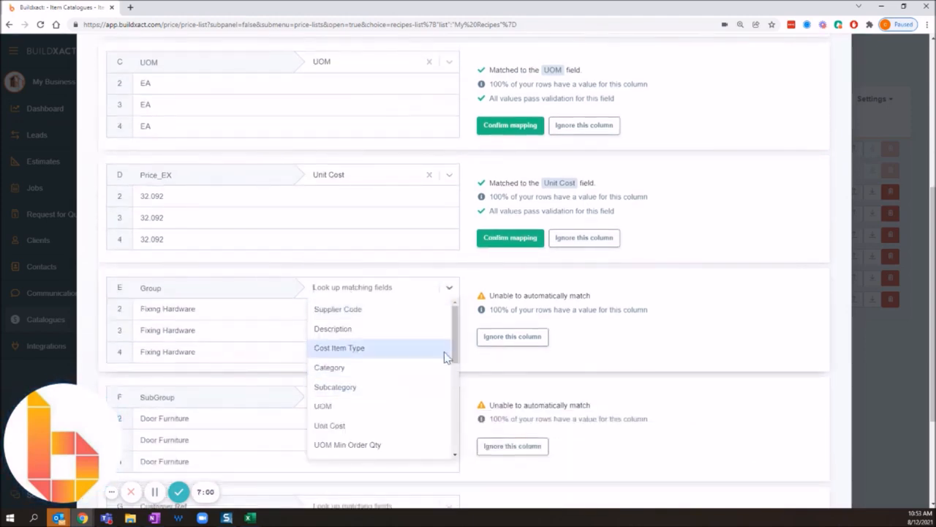
drag(455, 344, 455, 358)
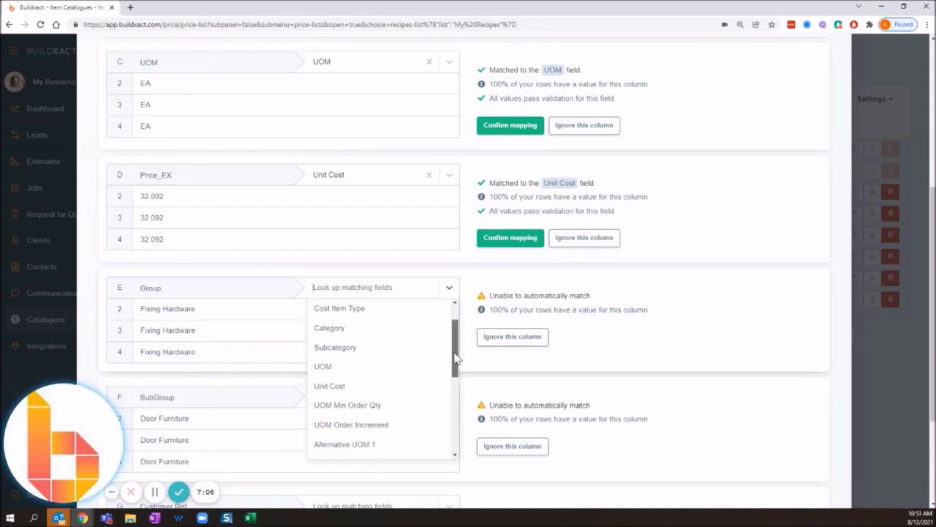
drag(455, 357, 449, 475)
scroll(362, 329, up, 5)
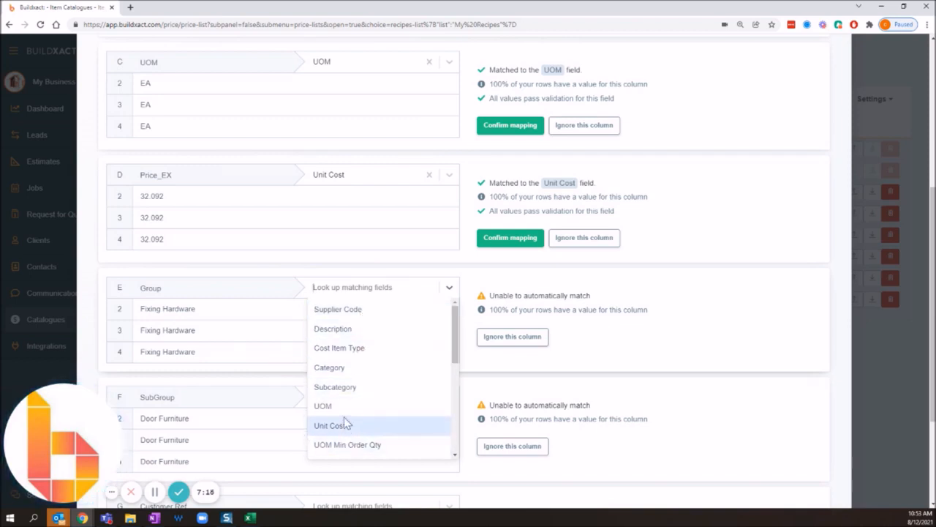
click(355, 368)
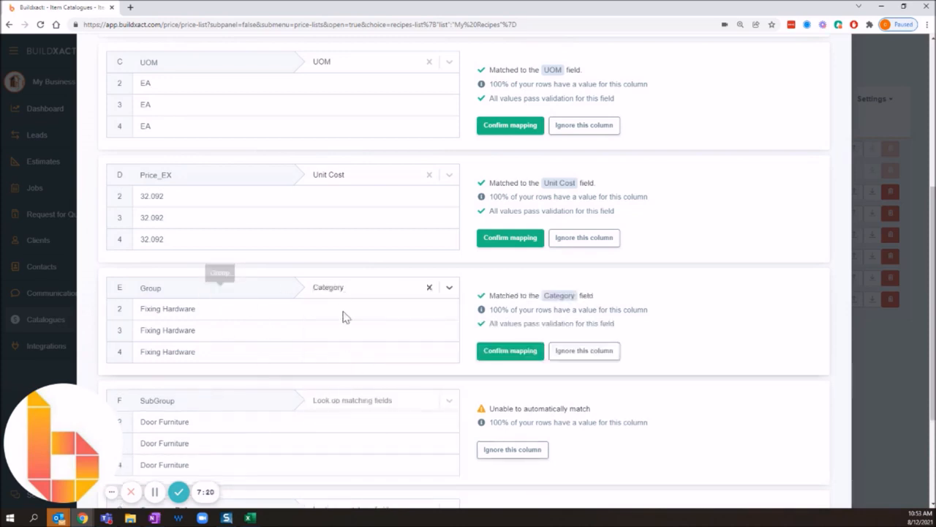
Match the SubGroup column to the Subcategory field.
scroll(344, 325, down, 1)
click(379, 305)
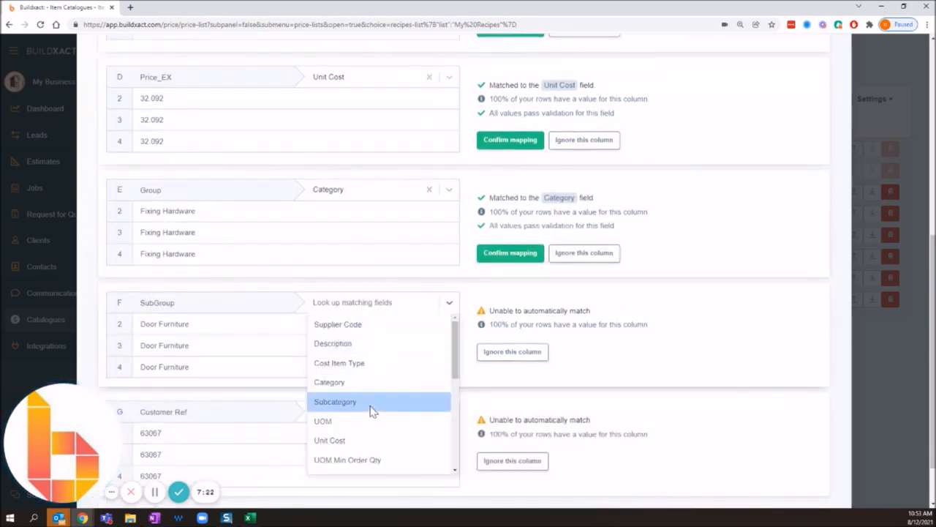
click(330, 401)
Ignore the Customer Ref column and proceed to review the matched data.
scroll(366, 407, down, 1)
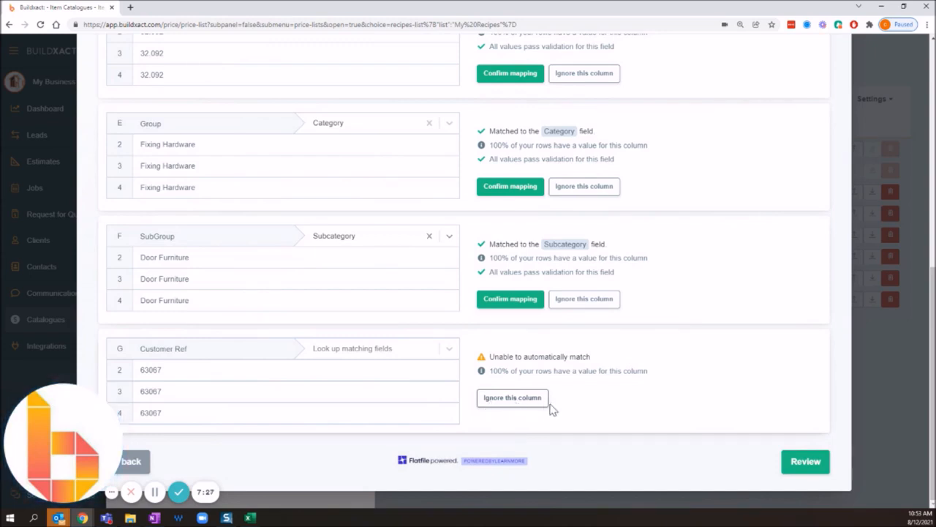
click(543, 405)
click(808, 463)
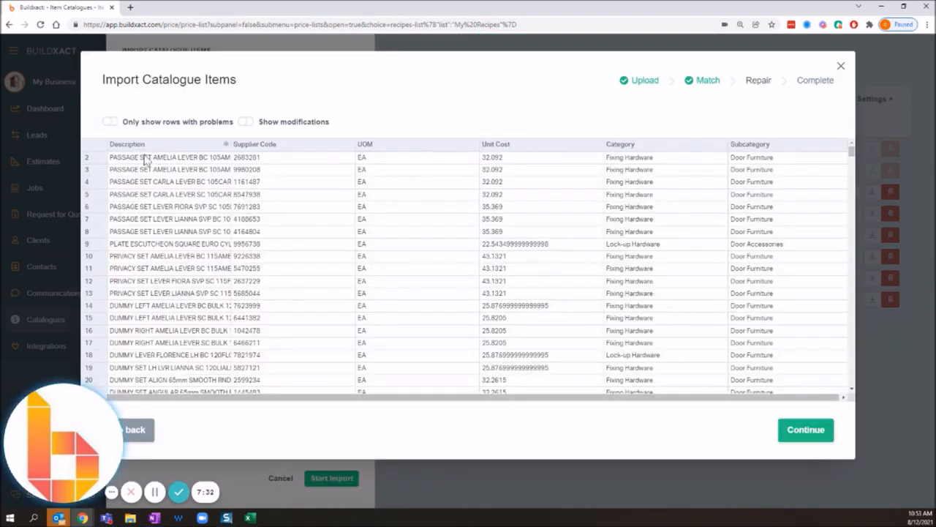
Try a non-numeric Unit Cost in row 8 to test validation, and restore the value to 35.369.
double_click(515, 232)
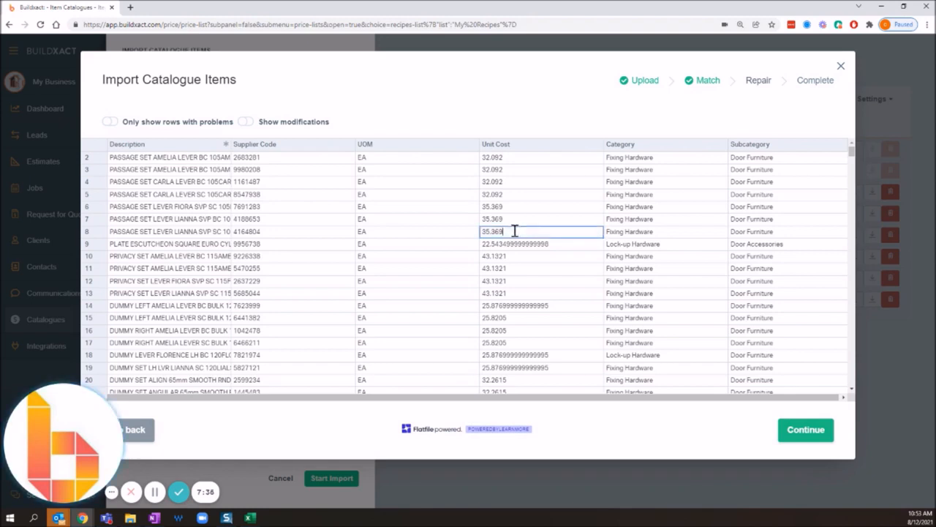
key(Return)
mouse_move(512, 239)
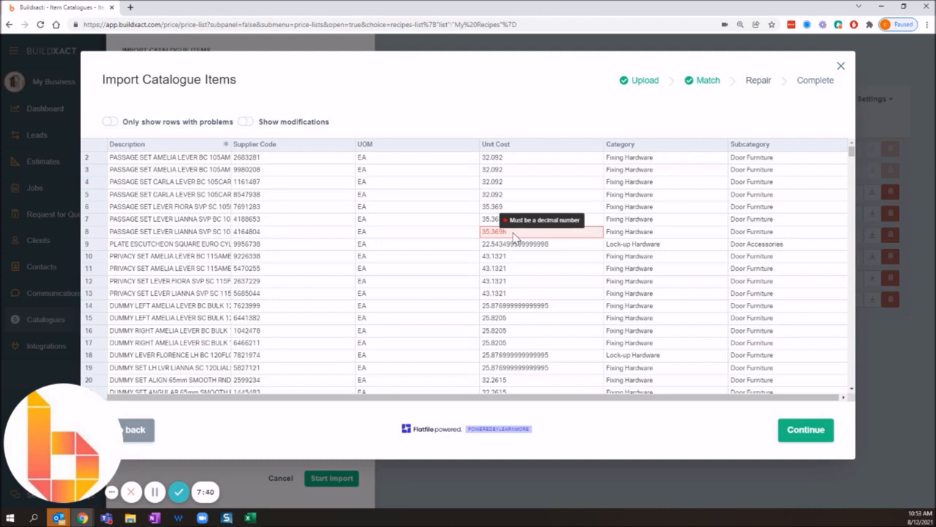
double_click(515, 232)
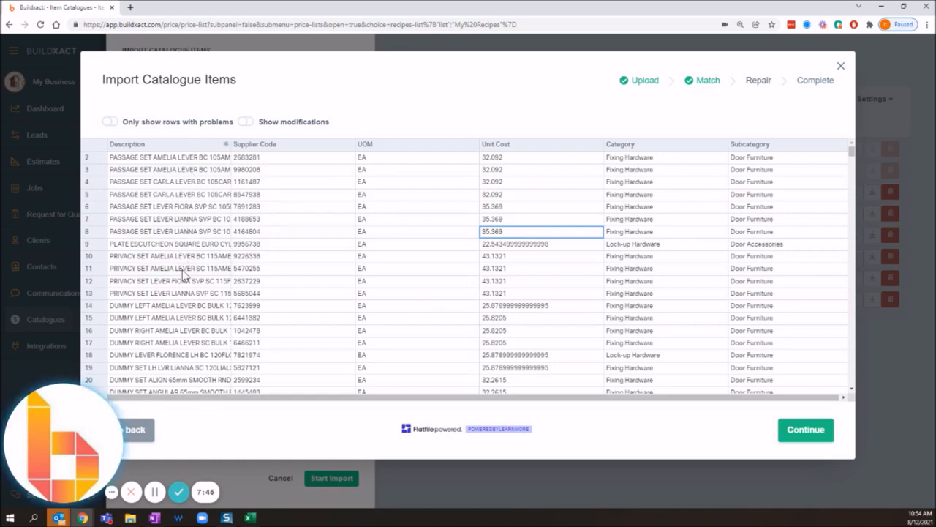
Filter the review table to only rows with problems, and show all rows again.
click(428, 105)
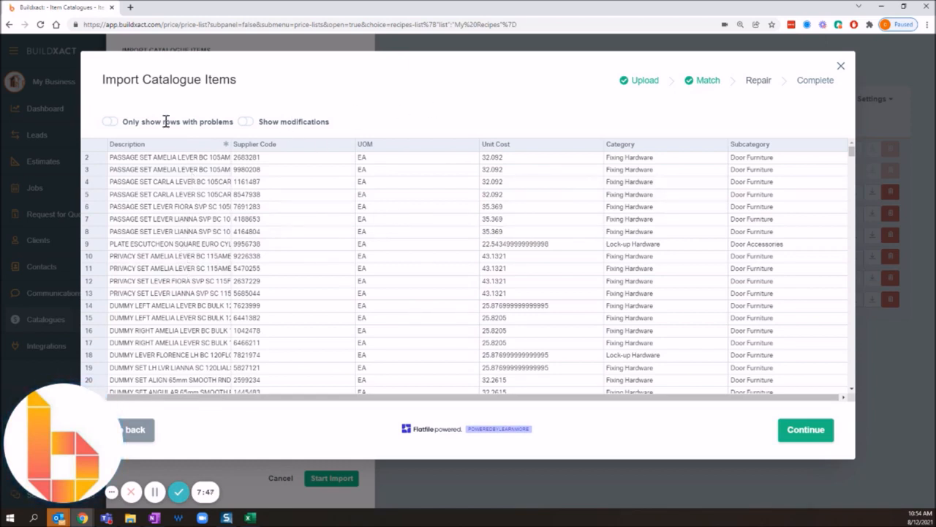
click(110, 123)
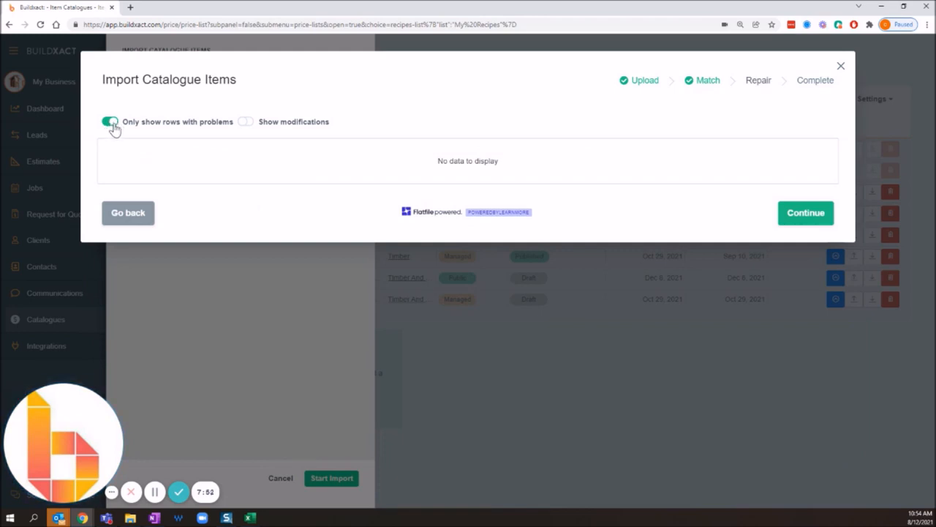
click(113, 124)
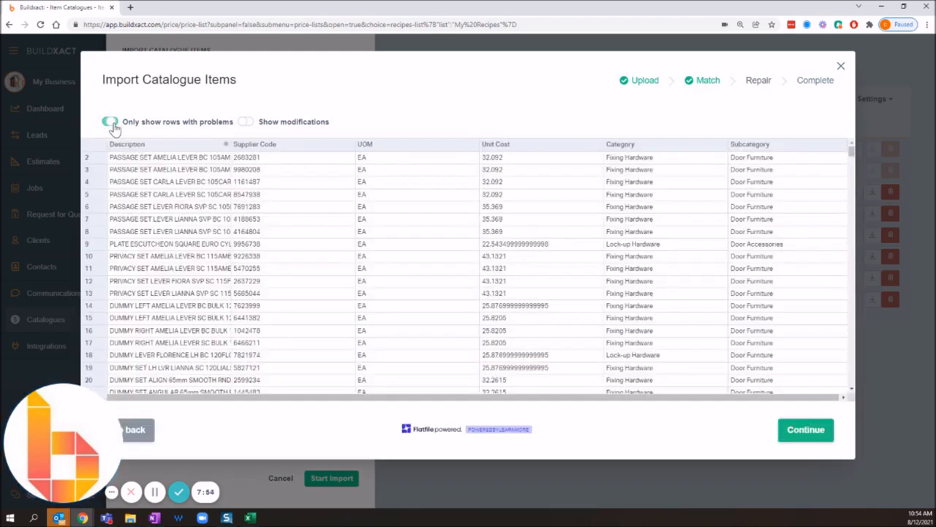
Submit the reviewed catalogue items for import, and acknowledge that the bulk import runs in the background.
click(804, 435)
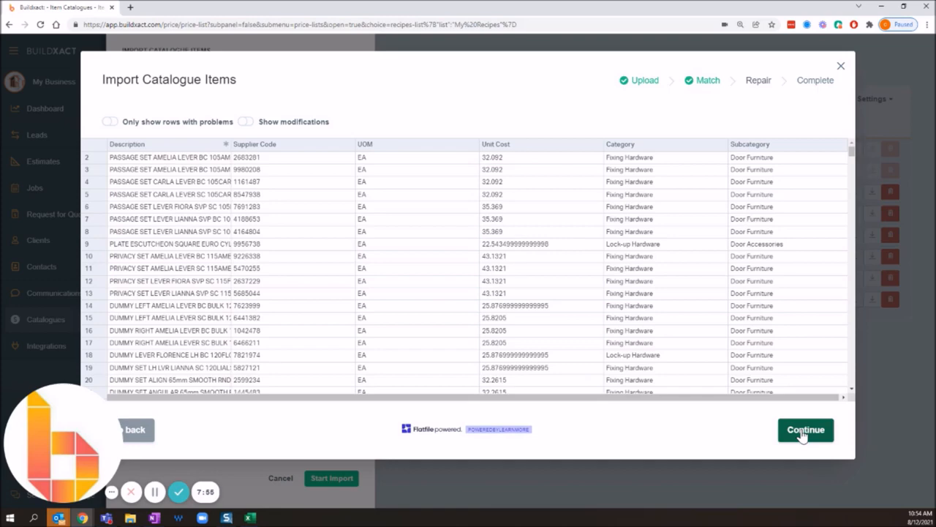
click(804, 434)
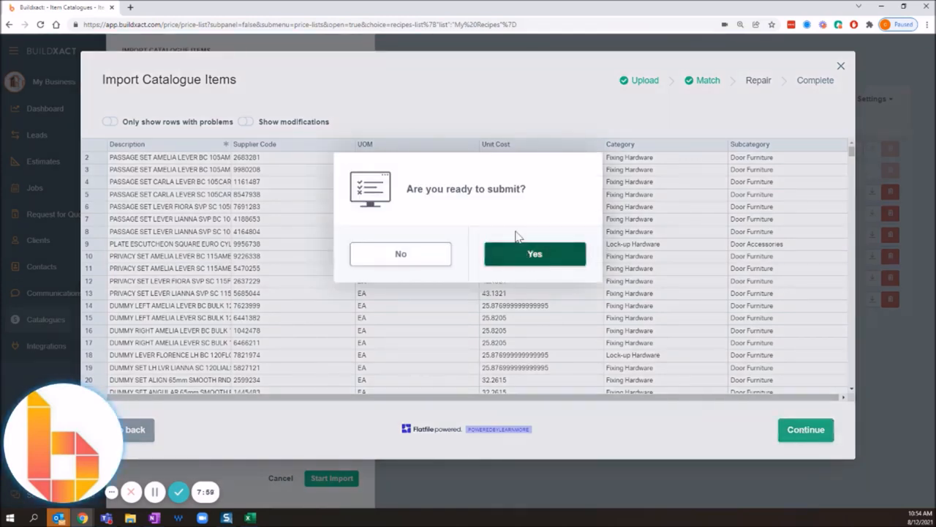
click(578, 262)
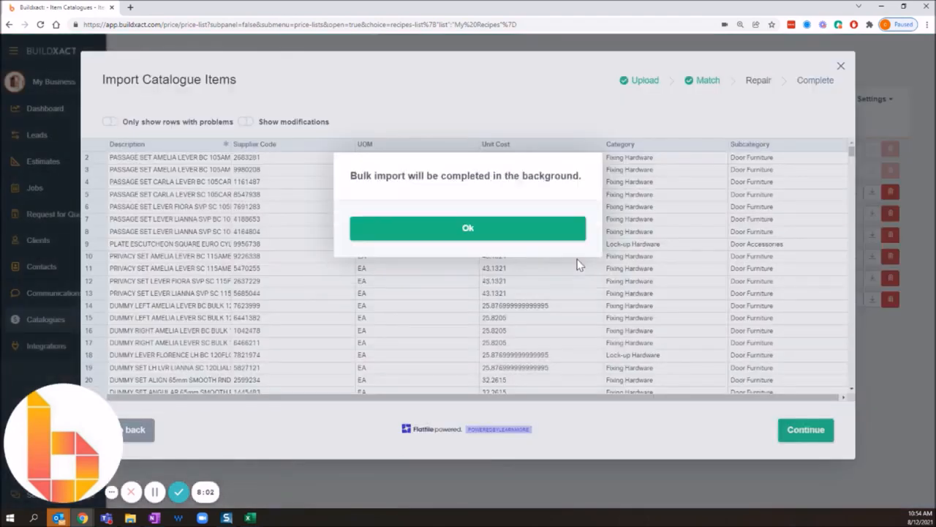
click(465, 229)
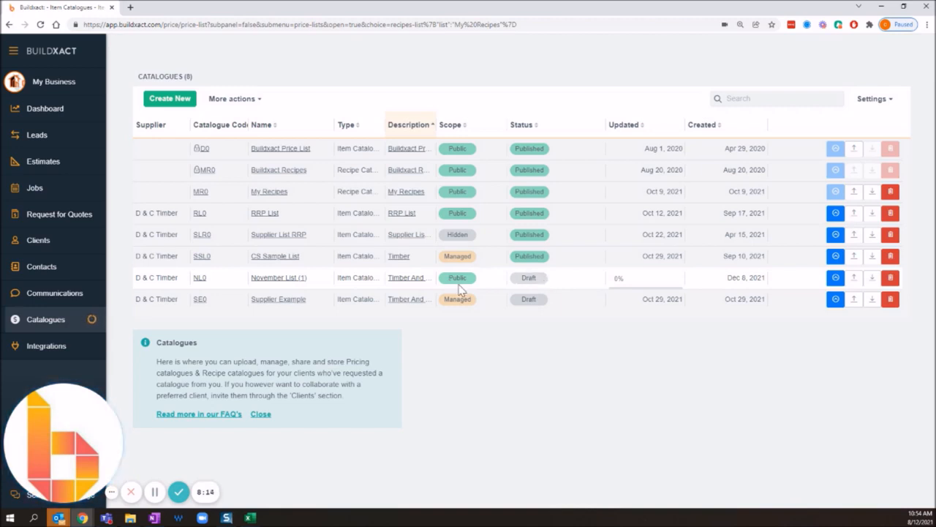
Open the November List (1) catalogue and look over its details, availability settings and notes section.
click(288, 278)
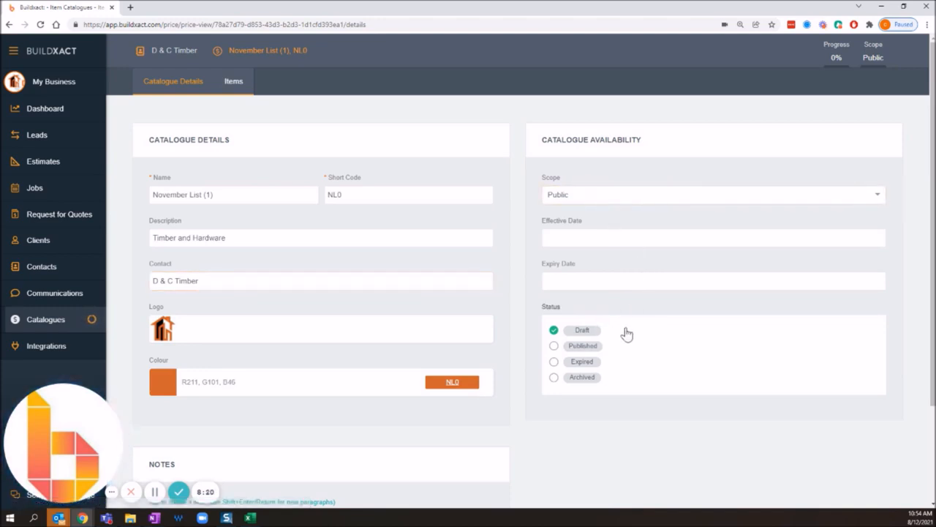
scroll(649, 331, down, 1)
scroll(649, 332, up, 1)
scroll(650, 331, down, 1)
scroll(650, 332, up, 1)
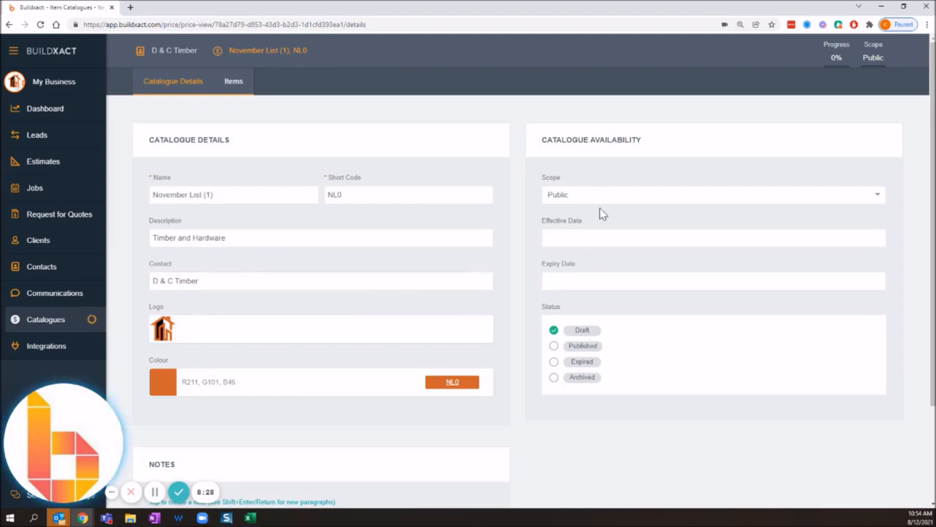
scroll(337, 424, down, 1)
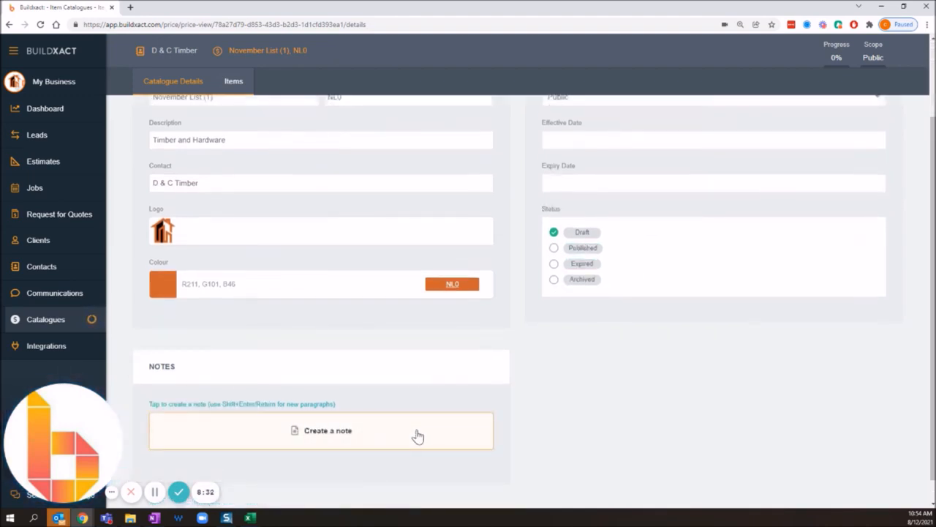
scroll(633, 418, up, 1)
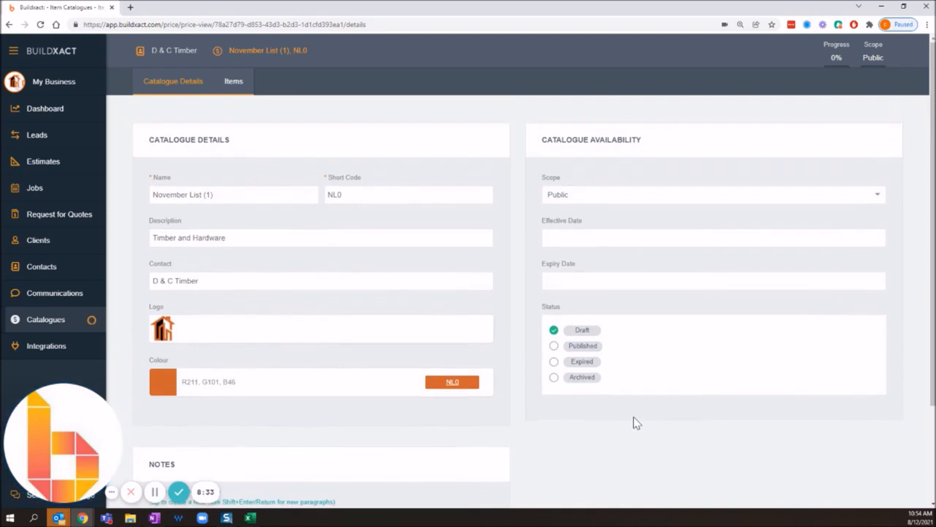
Try the Managed and Hidden scopes for the November List (1) catalogue, and restore the scope to Public.
click(603, 197)
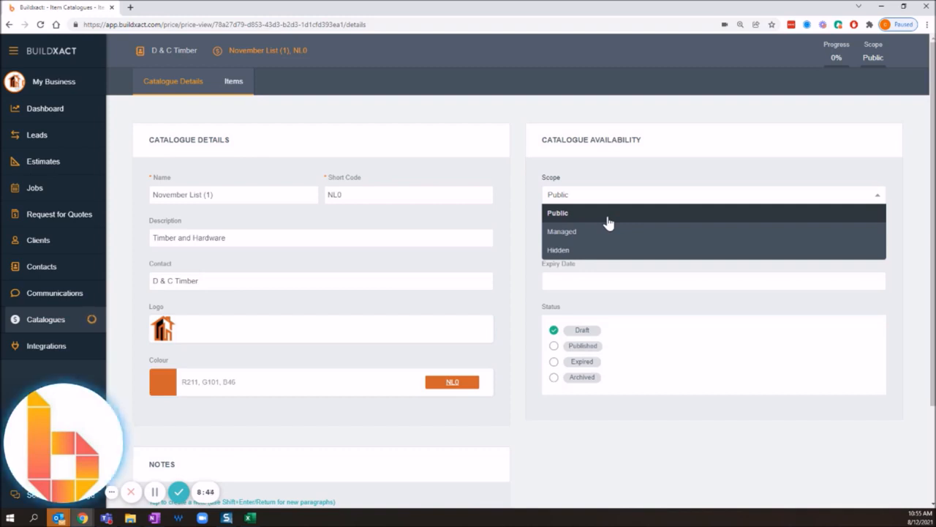
click(606, 235)
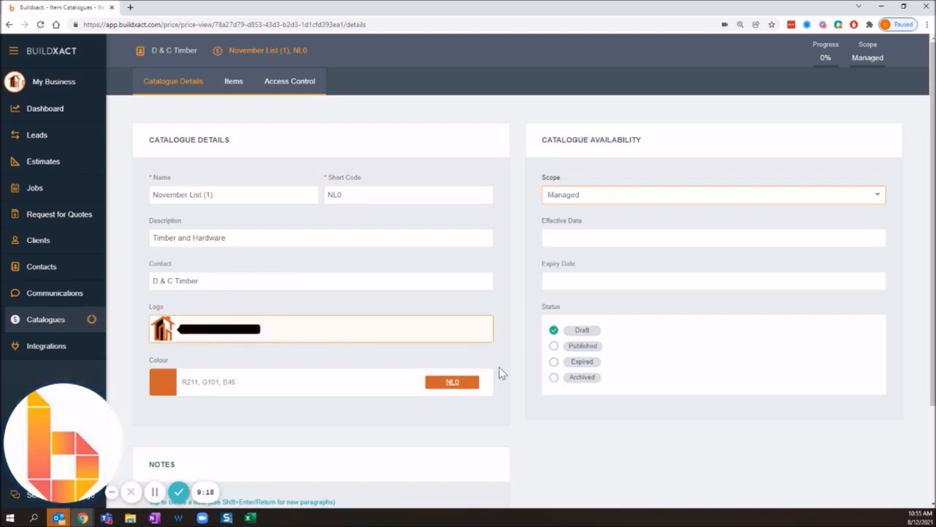
click(600, 198)
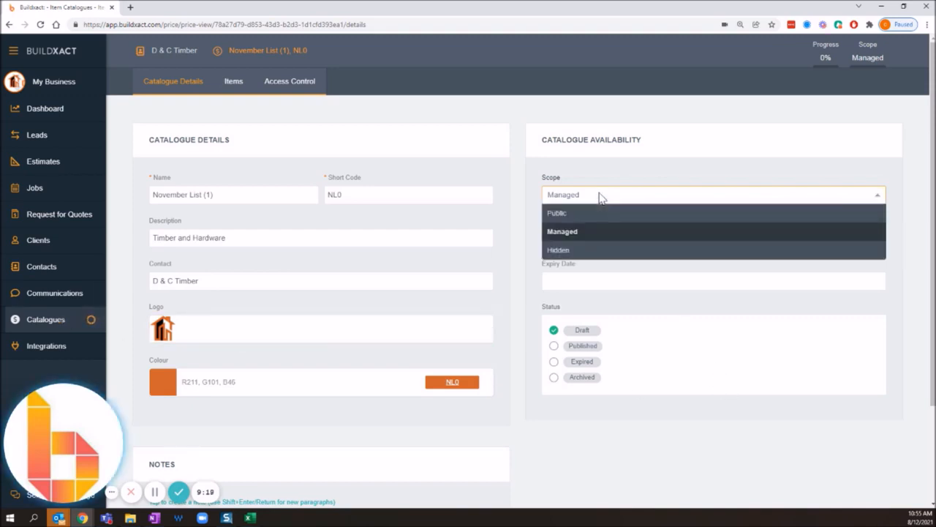
click(579, 251)
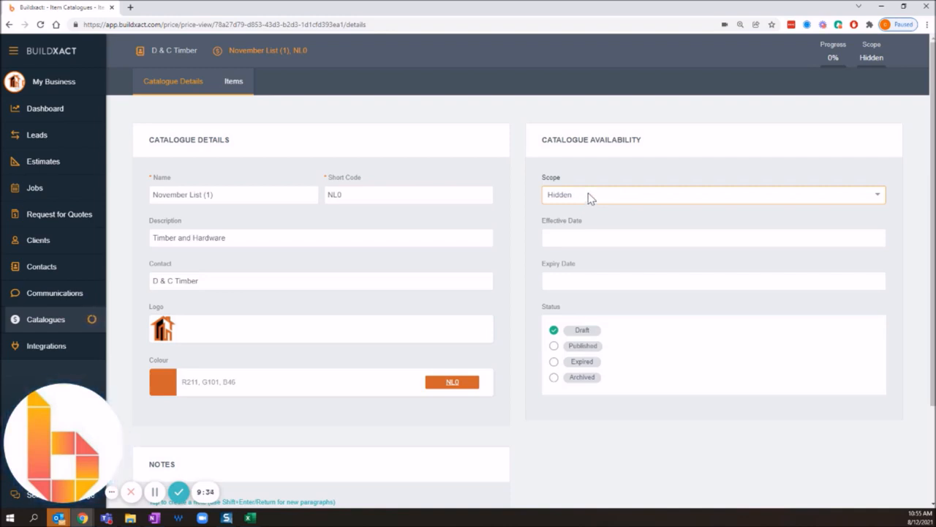
click(590, 196)
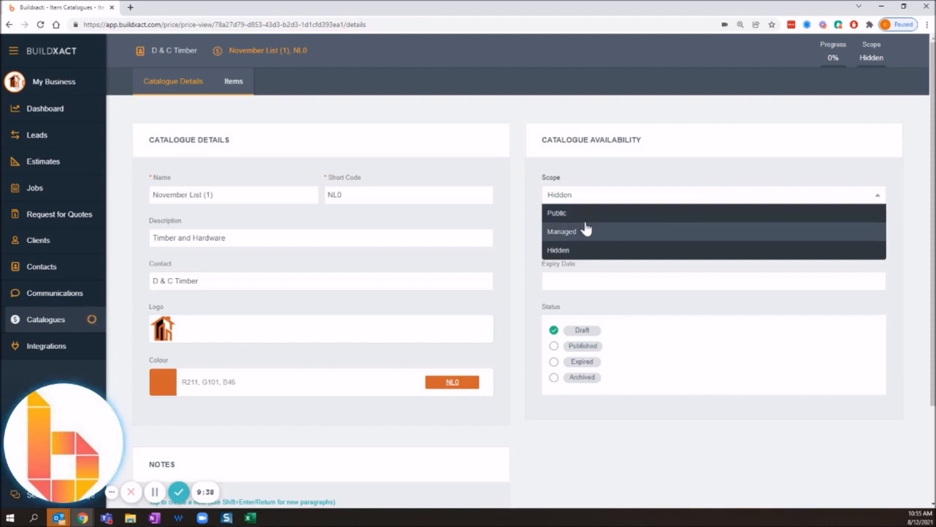
click(588, 215)
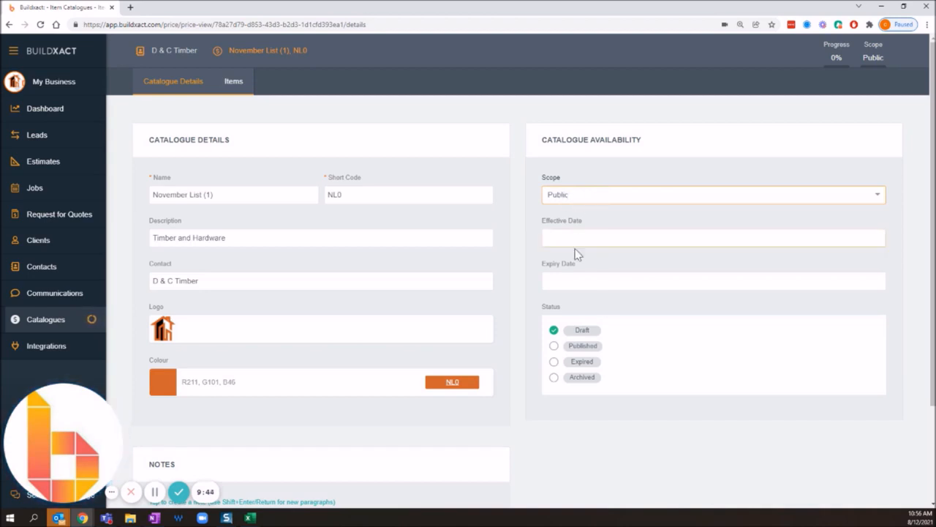
Set the status of the November List (1) catalogue to Published.
click(554, 347)
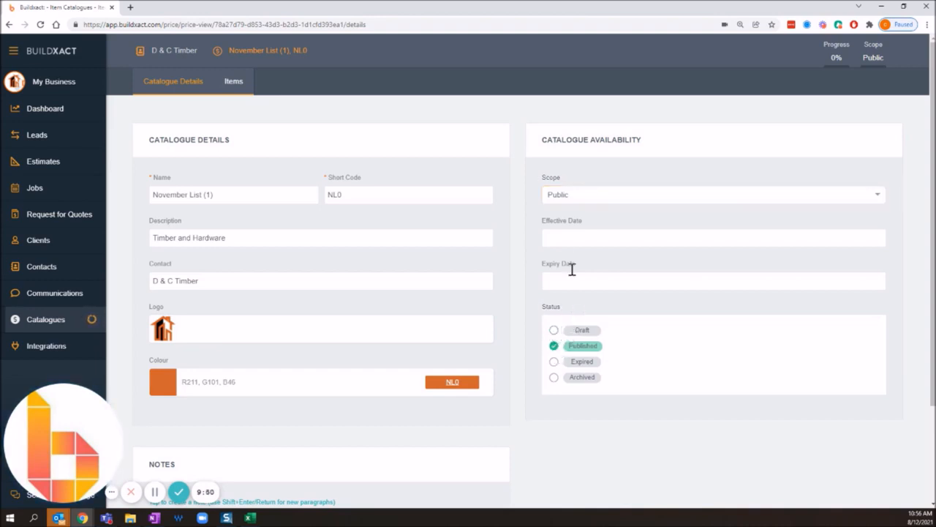
click(567, 193)
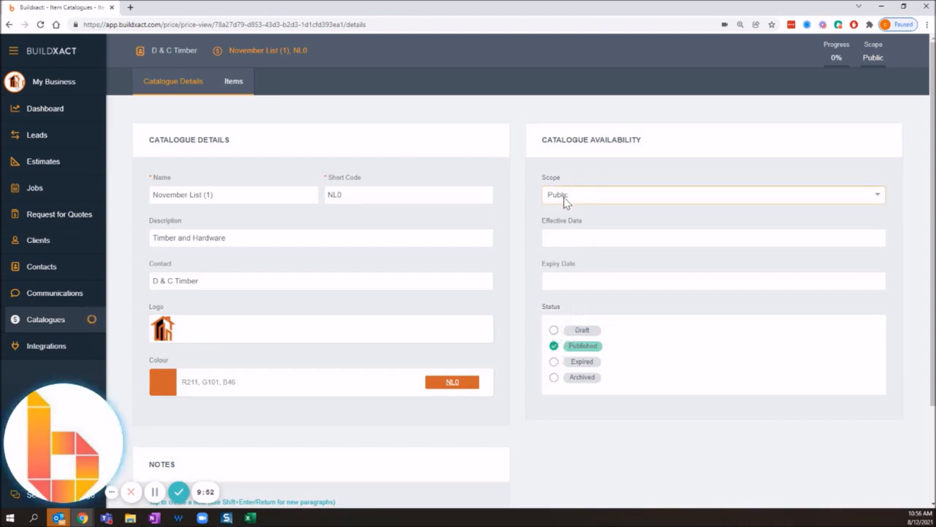
double_click(594, 330)
click(572, 349)
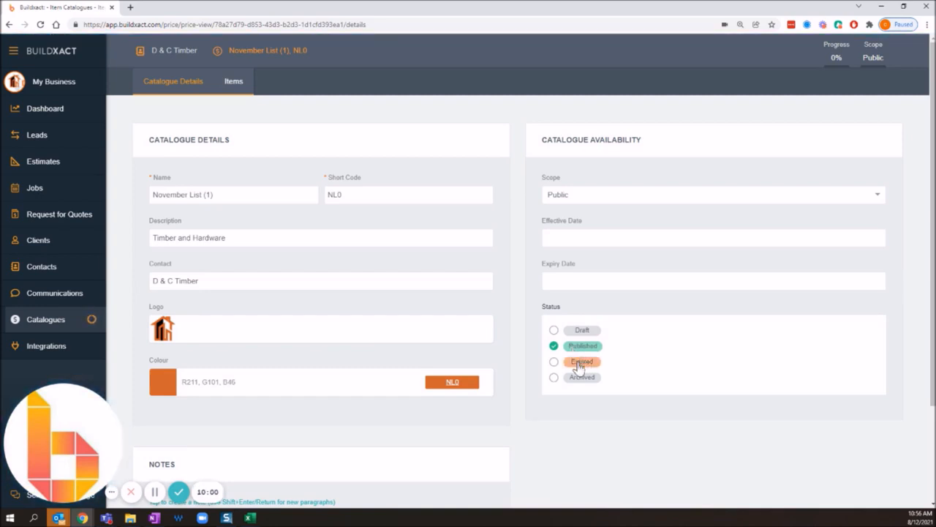
Try the Expired and Archived statuses for the catalogue, and restore the status to Published.
click(578, 364)
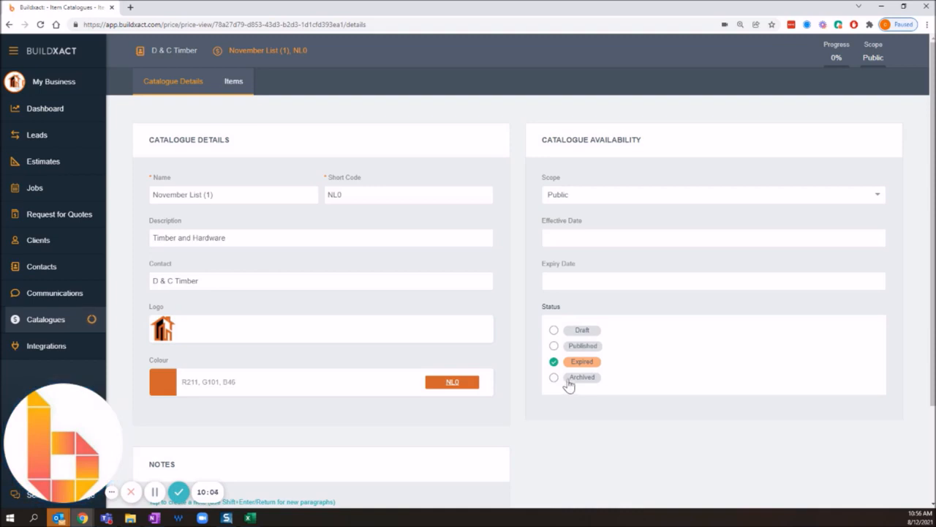
click(569, 380)
drag(613, 386, 567, 384)
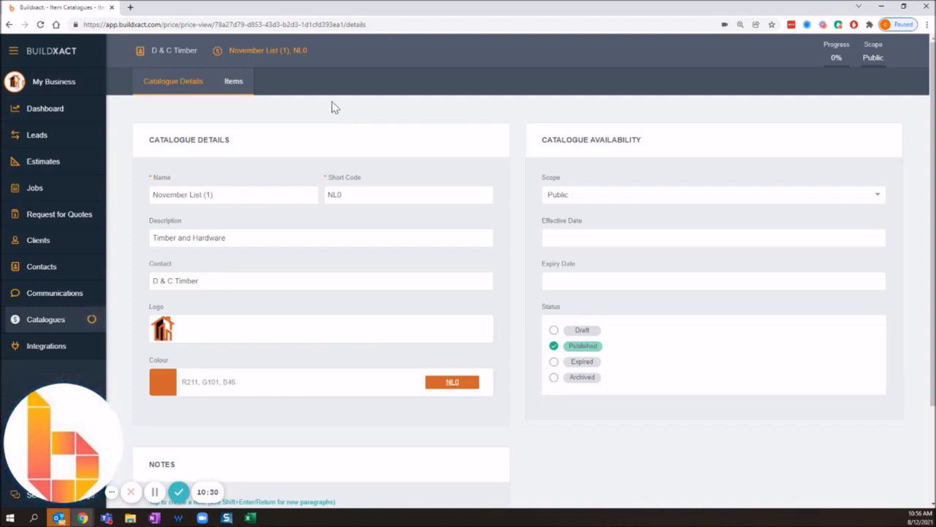
Check the items of the November List (1) catalogue.
click(233, 82)
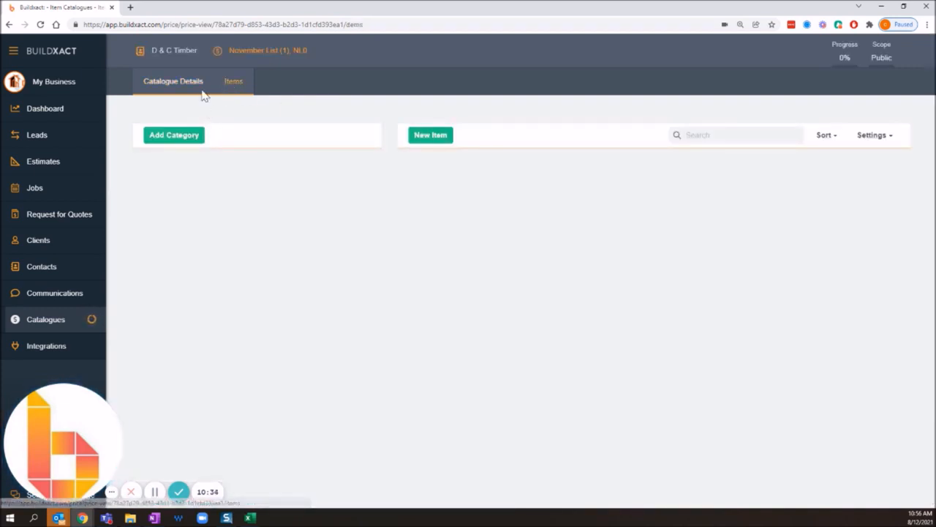
click(193, 85)
click(234, 83)
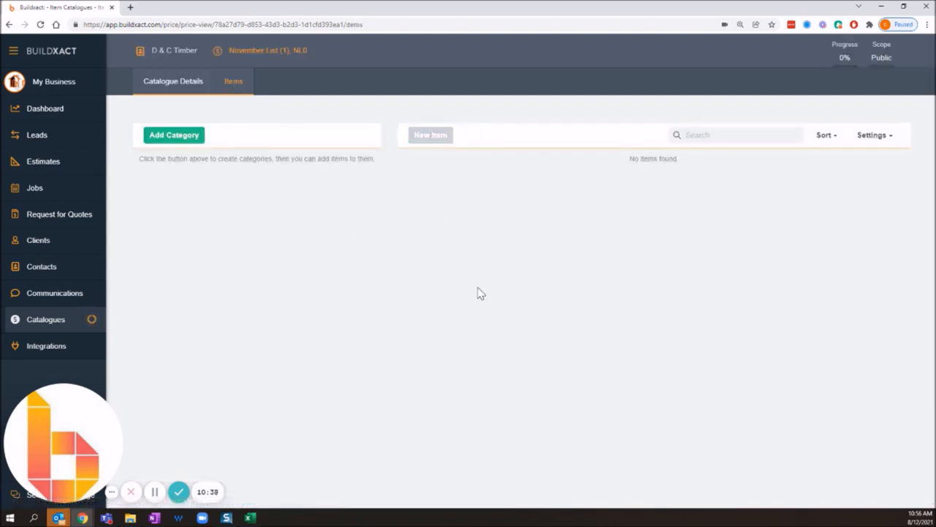
Open the items of the CS Sample List catalogue and expand the Fixing Hardware category to view its subcategories.
click(70, 321)
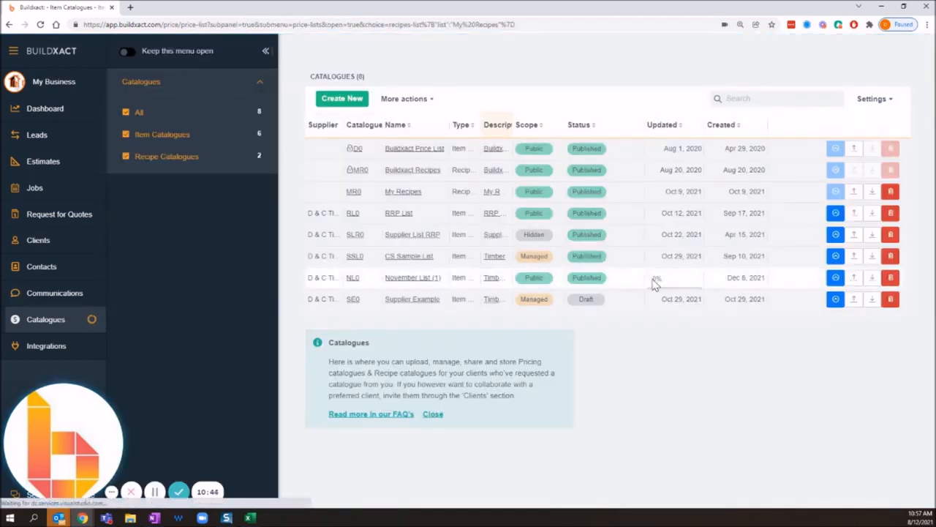
click(400, 260)
click(234, 86)
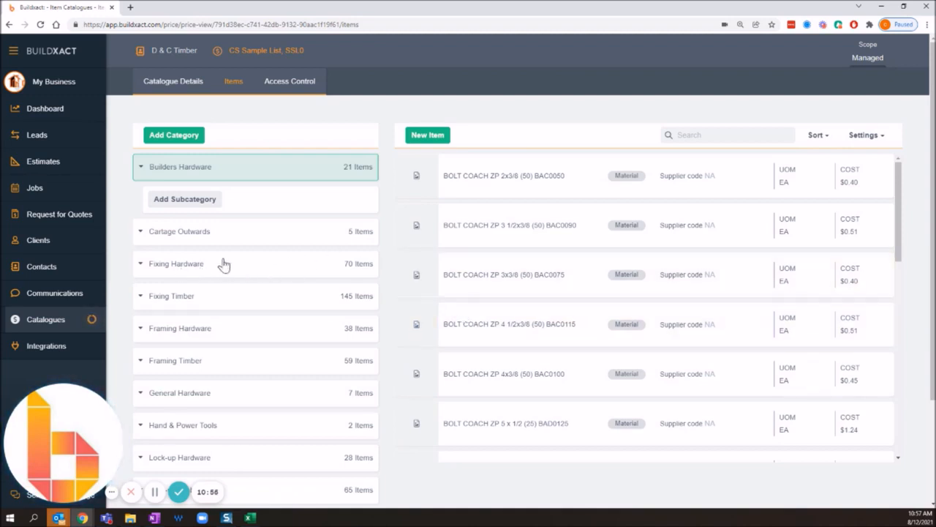
click(141, 272)
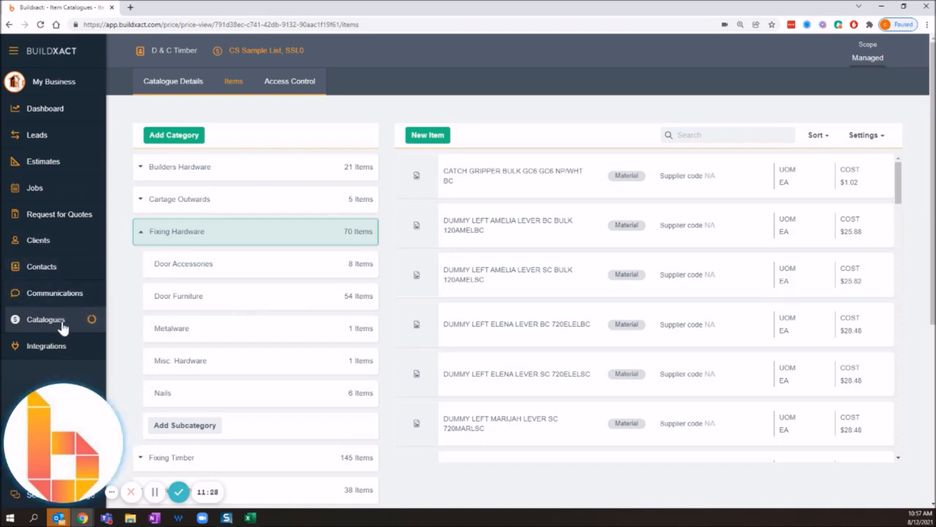
Reopen the November List (1) catalogue from the catalogue list and examine its Expiry Date and Effective Date fields.
click(18, 320)
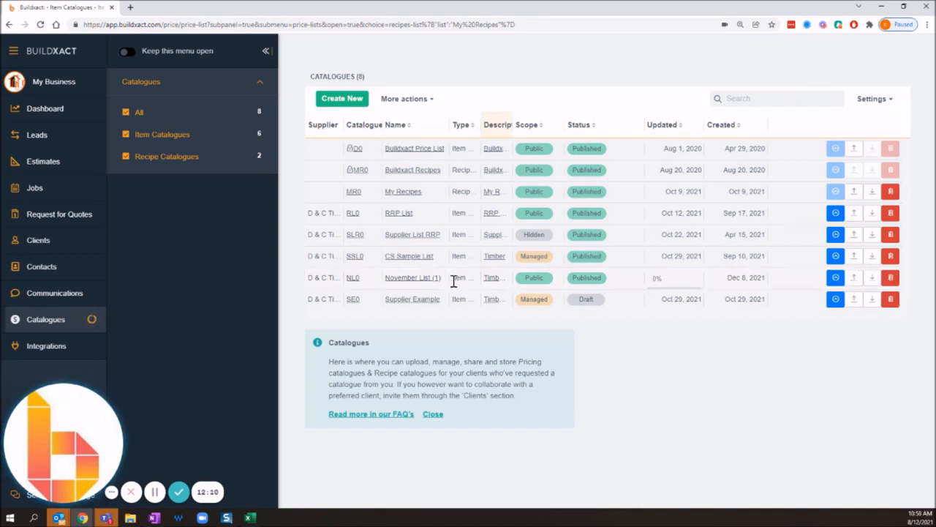
click(403, 278)
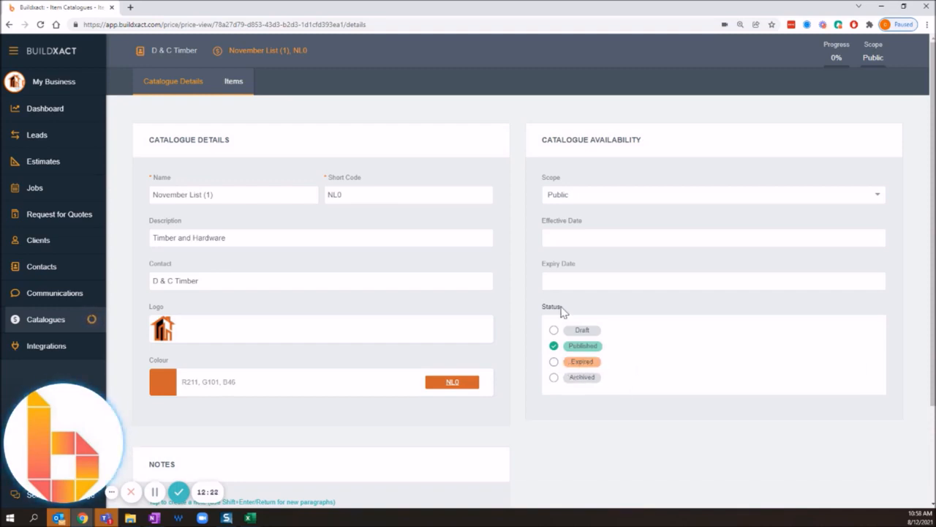
double_click(560, 265)
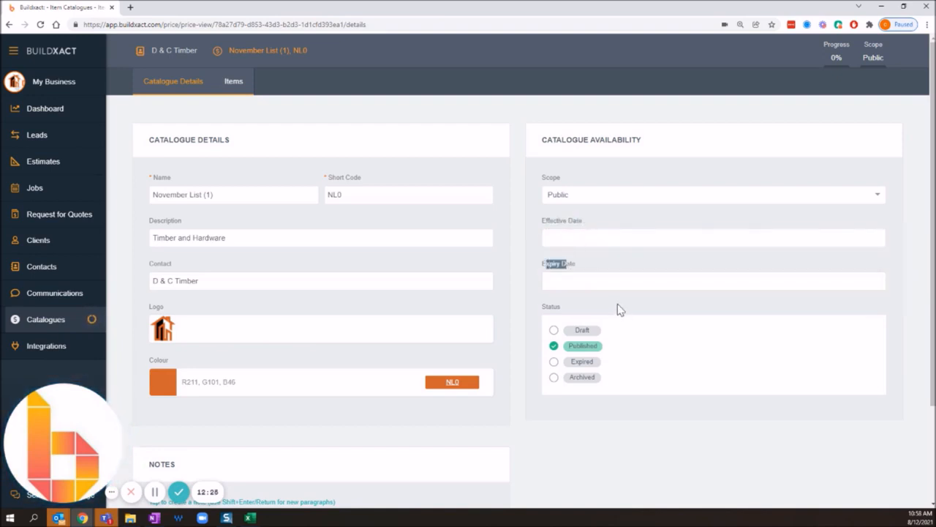
click(561, 282)
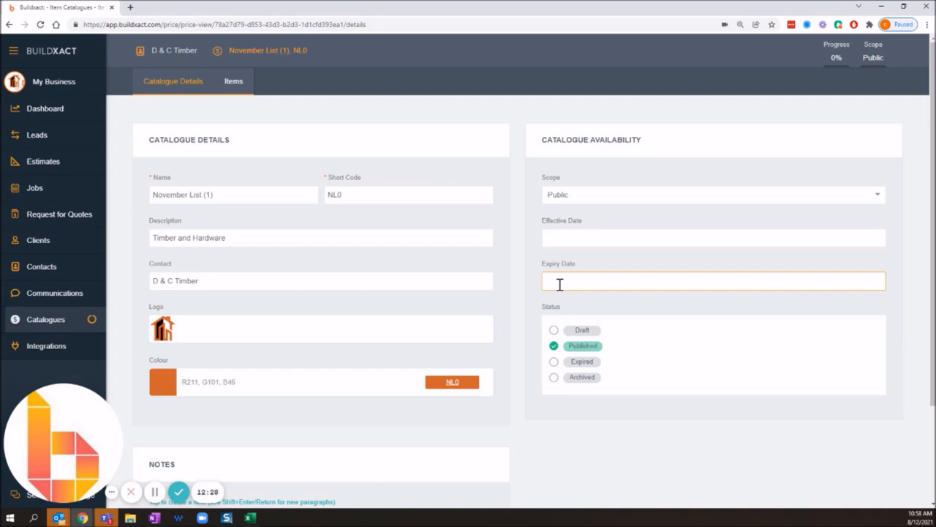
click(563, 235)
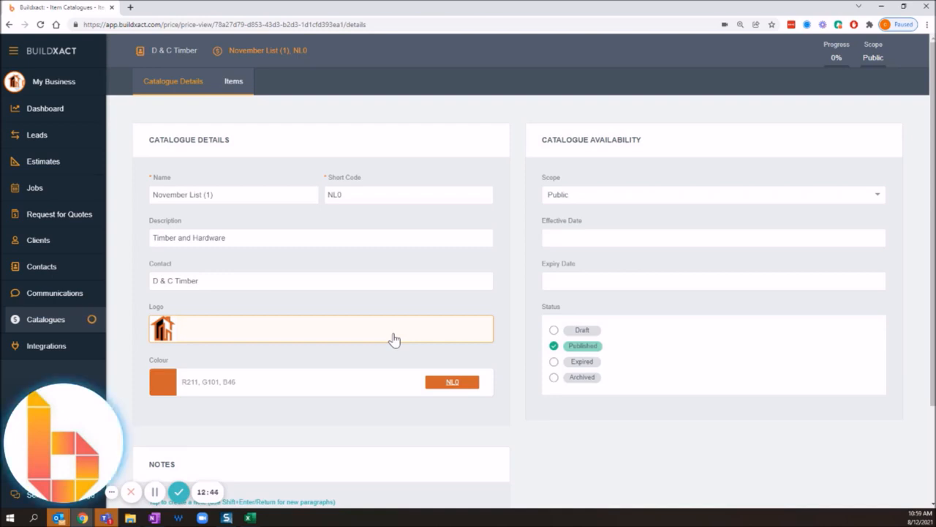
Return to the catalogue list, look over the percentage price update options for CS Sample List, and cancel the update.
click(74, 324)
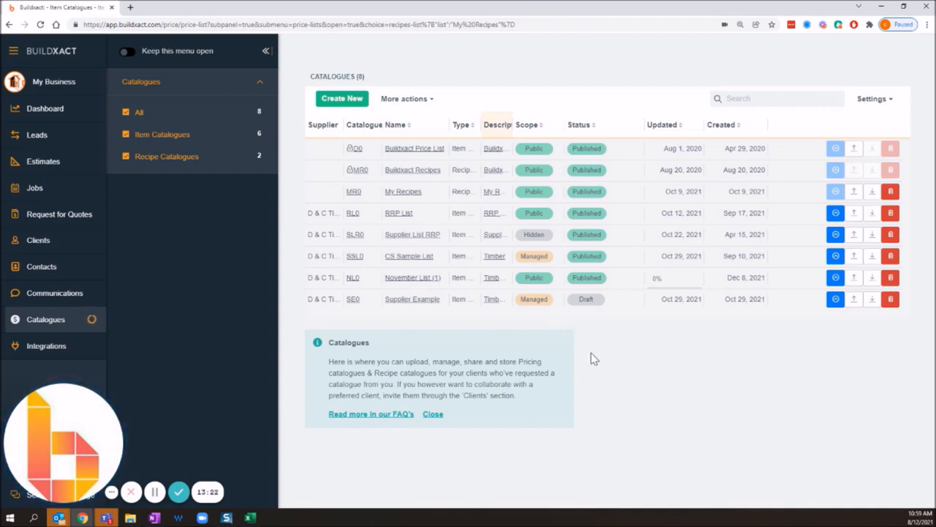
click(835, 256)
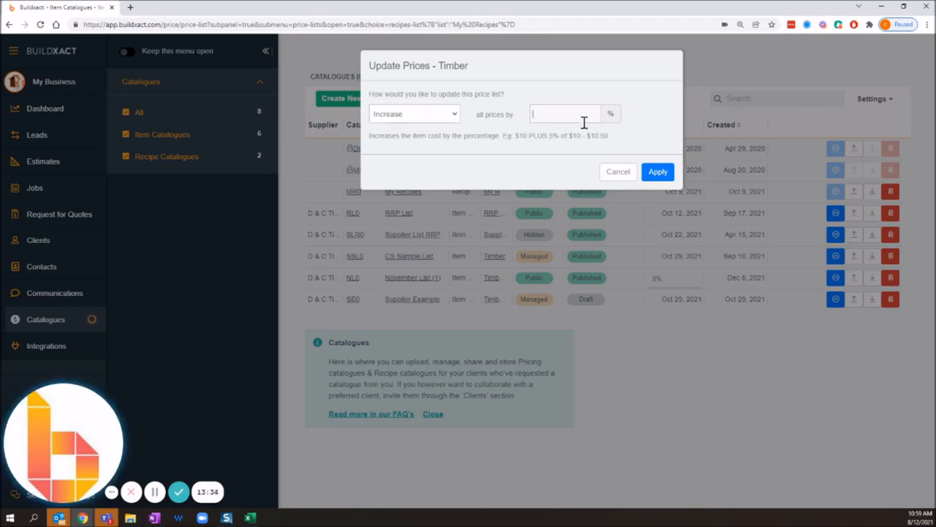
click(439, 117)
click(533, 132)
click(542, 115)
click(613, 172)
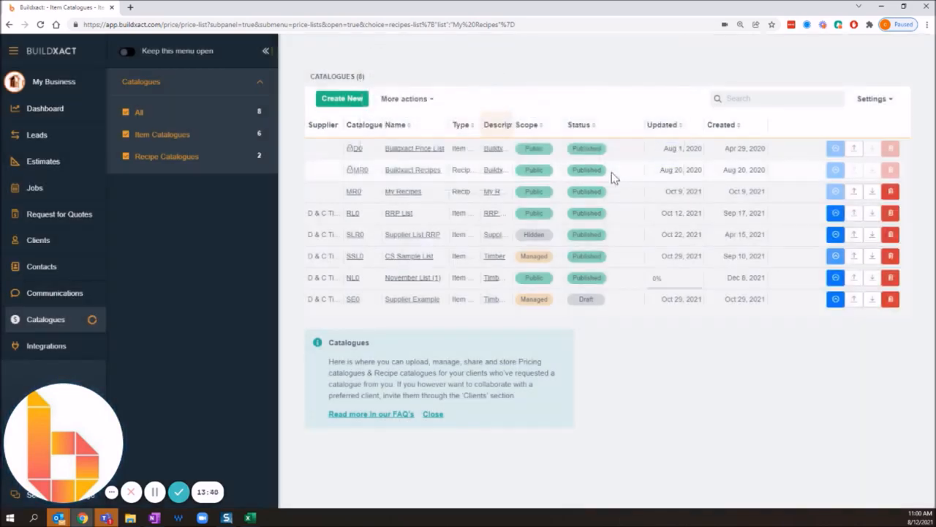
View the item import option for CS Sample List, cancel it, and open that catalogue's details.
click(855, 258)
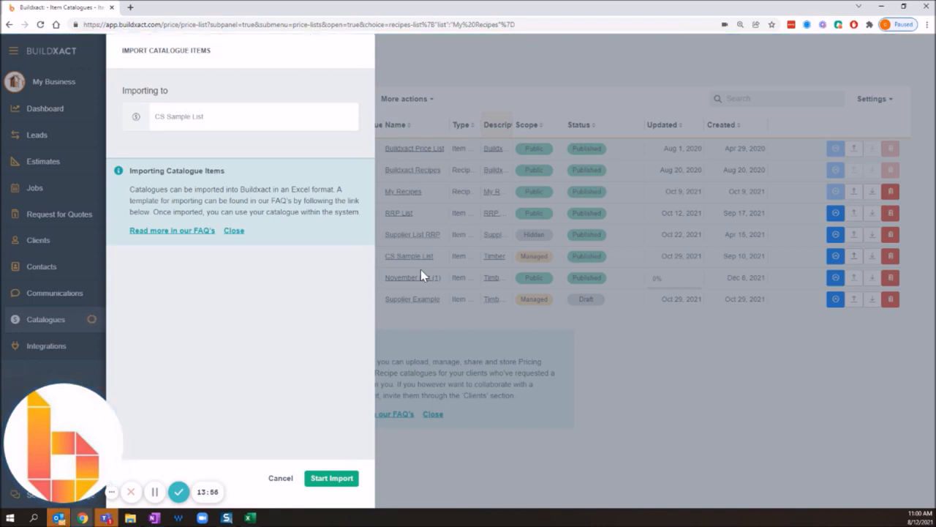
click(278, 479)
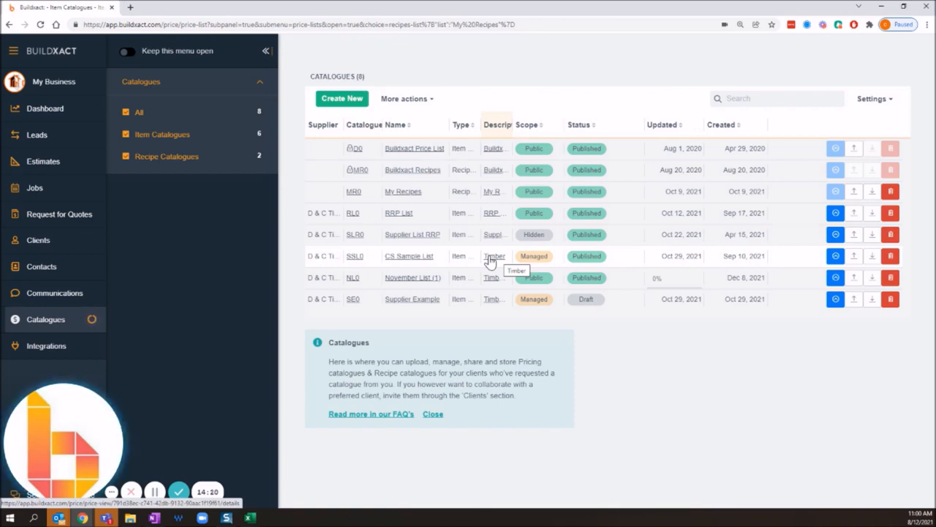
click(407, 257)
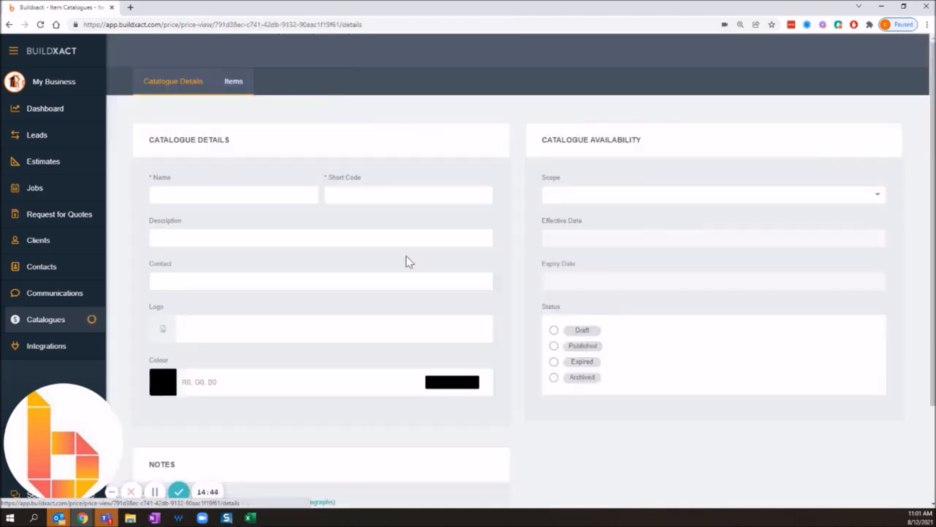
Look over the CS Sample List catalogue's items and its catalogue details, and return to the catalogue list.
click(236, 84)
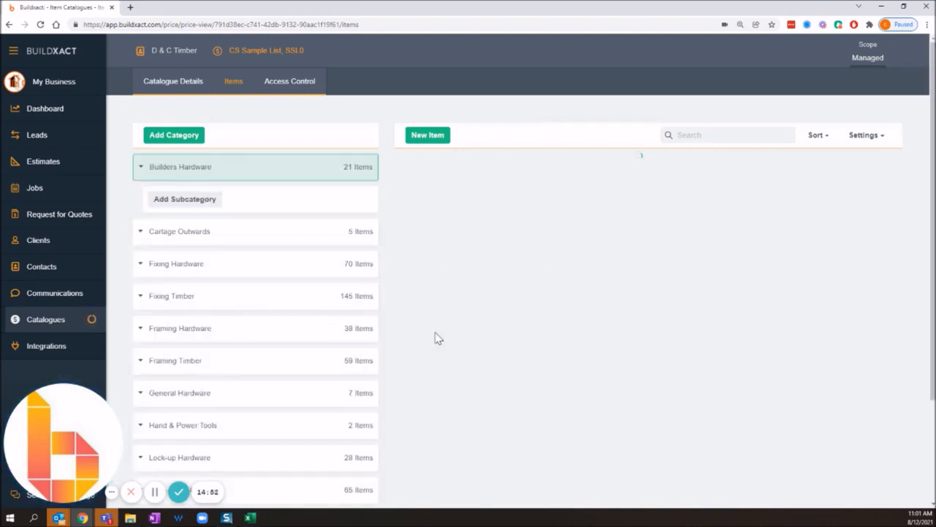
click(63, 322)
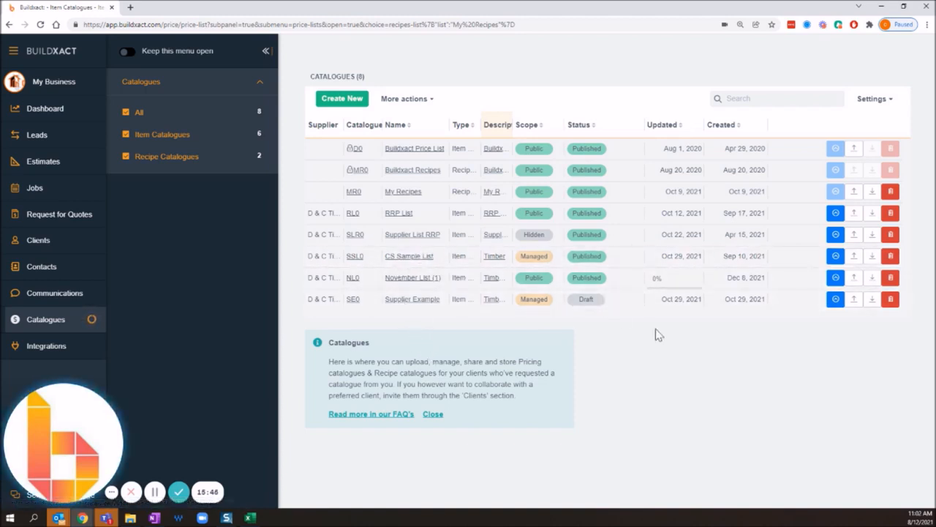
click(405, 258)
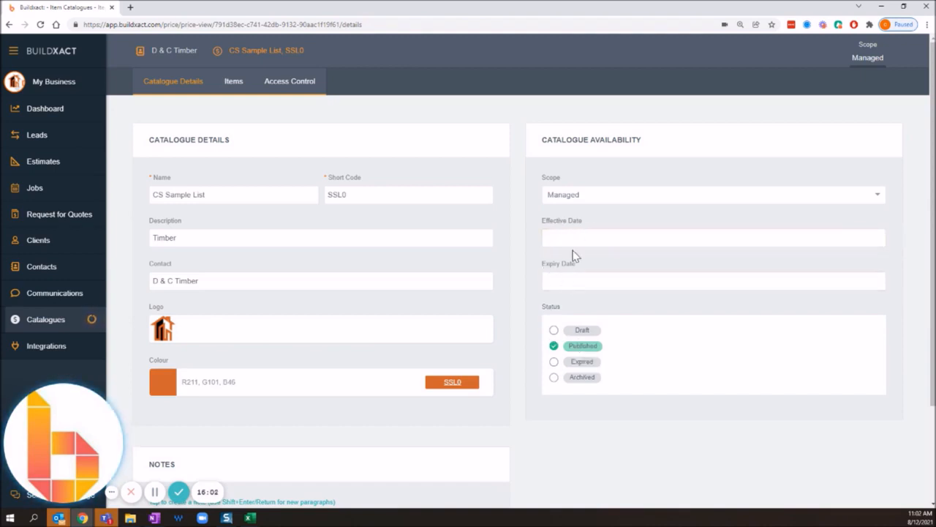
click(43, 321)
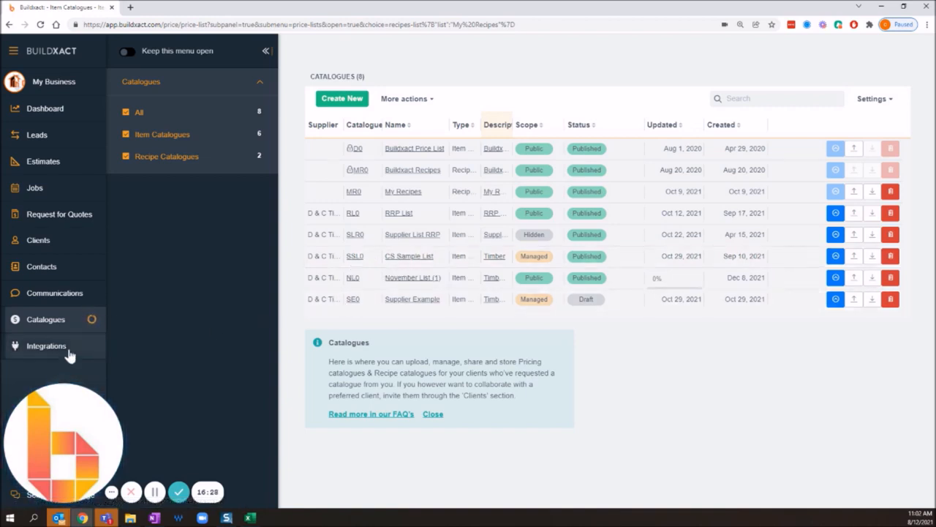
Open the client connections and approve the requested connection created Dec 8, 2021.
click(178, 492)
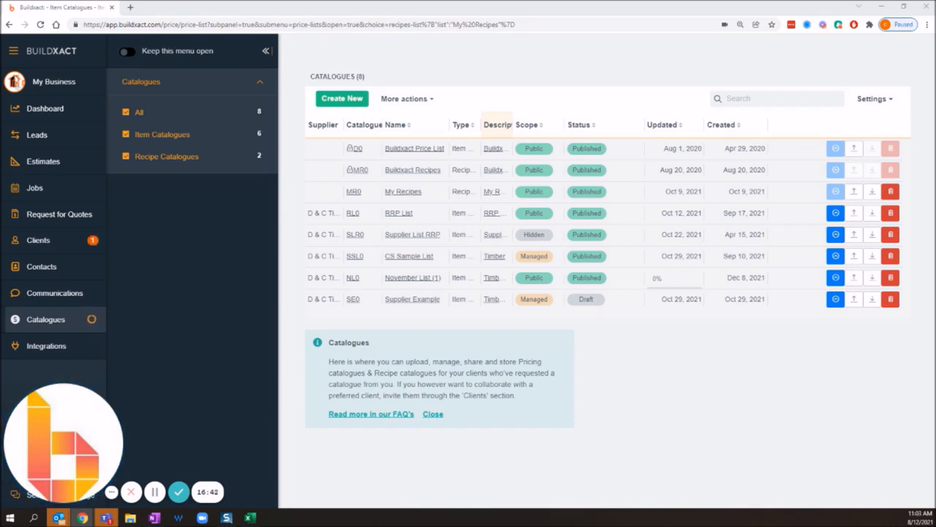
click(56, 241)
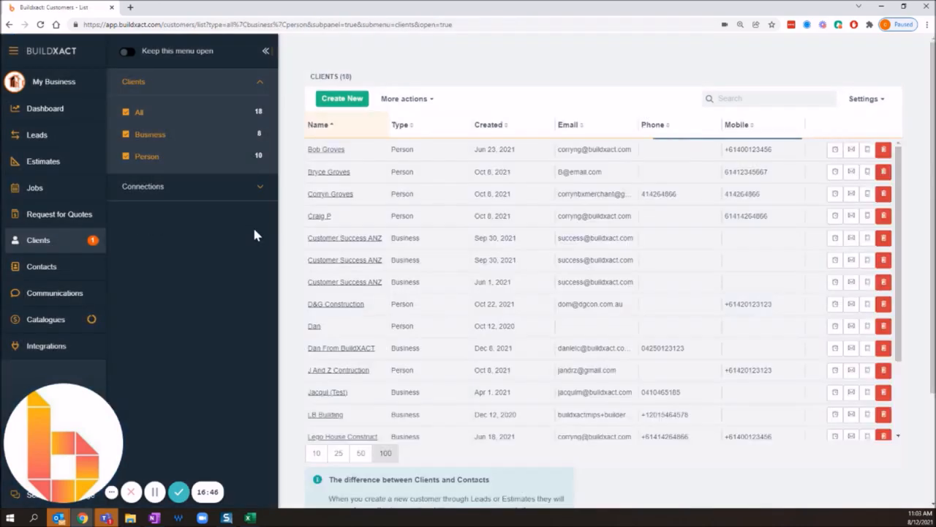
click(156, 188)
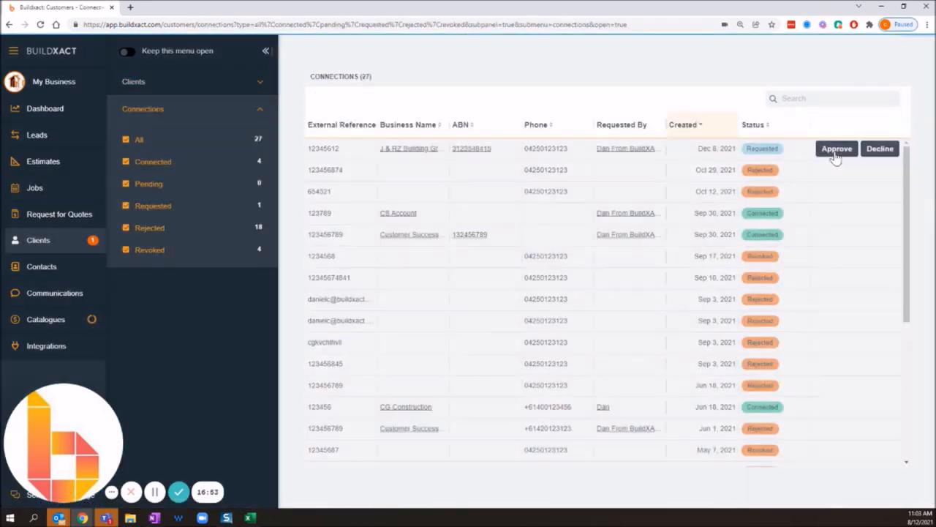
click(837, 151)
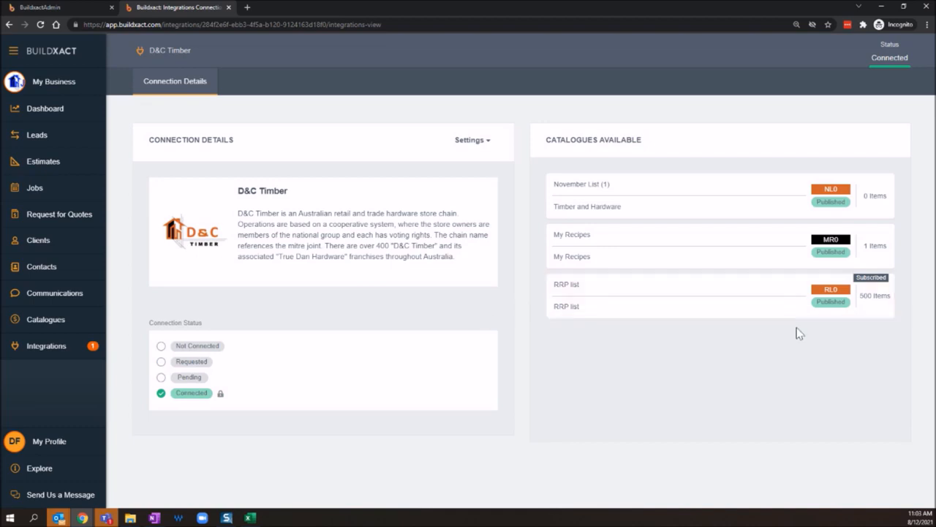
Switch to the builder account's D&C Timber connection and subscribe to the RRP list, My Recipes and November List (1) catalogues.
click(860, 278)
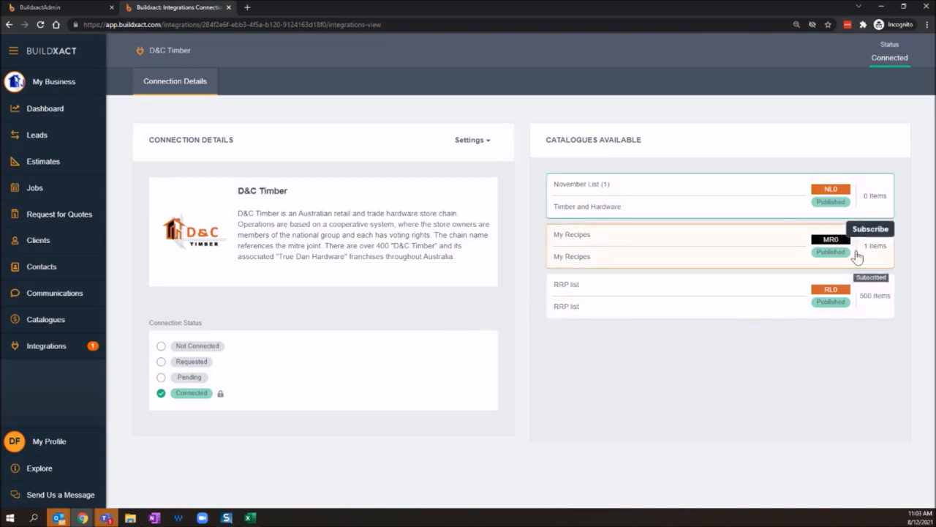
click(864, 230)
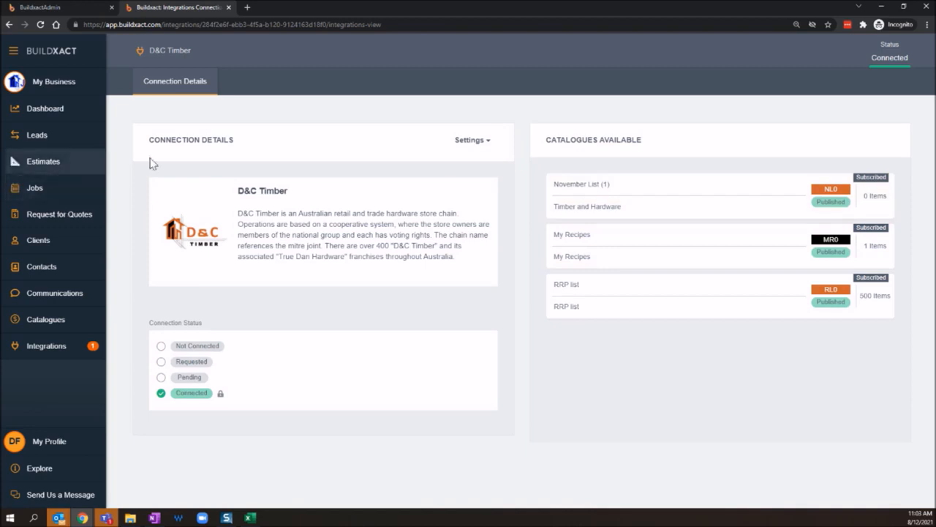
Open the costings of the Single Storey estimate and bring up the linked items update.
click(45, 168)
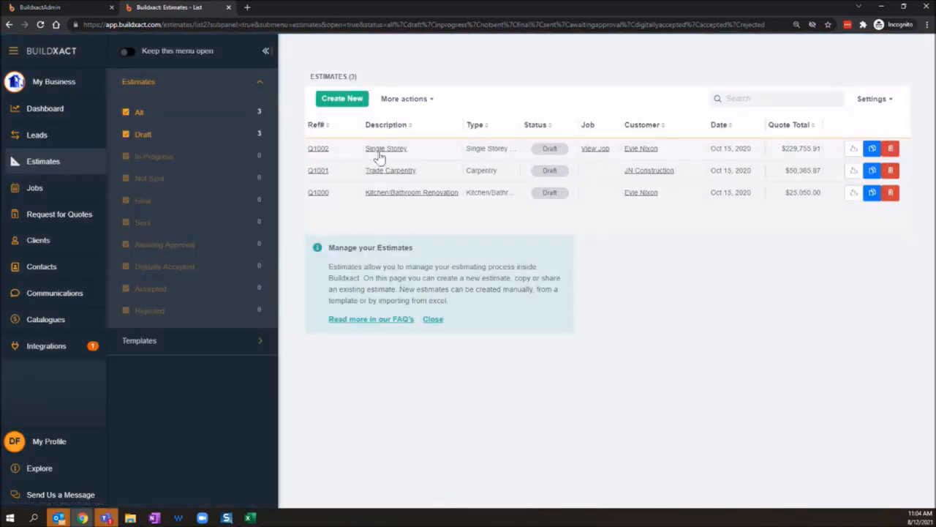
click(378, 152)
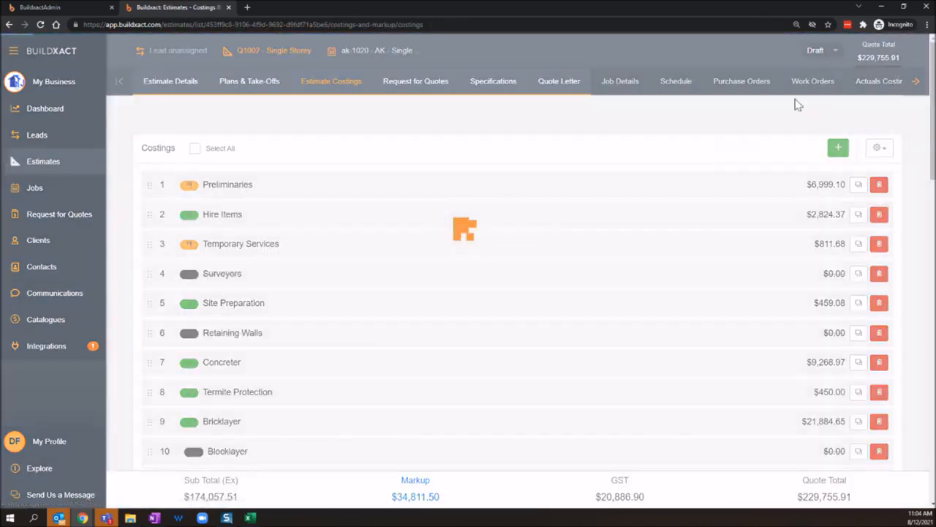
click(879, 147)
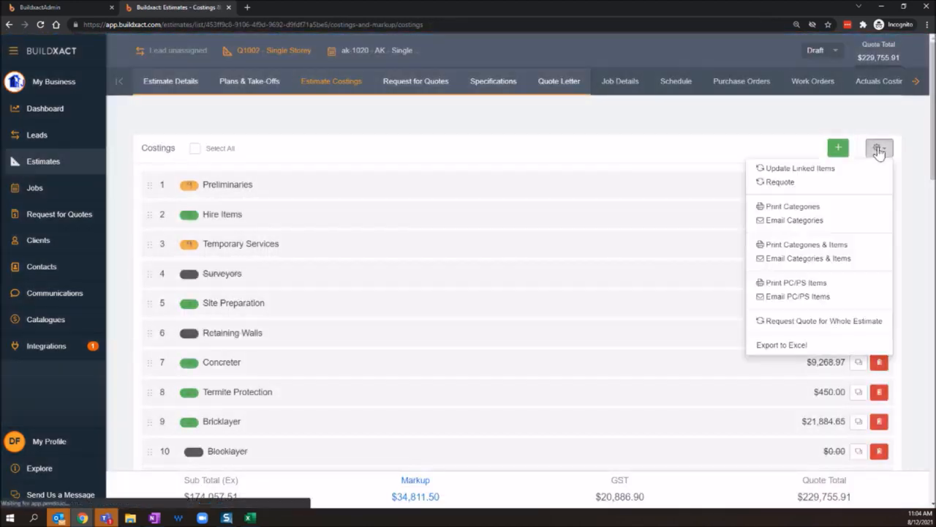
click(800, 171)
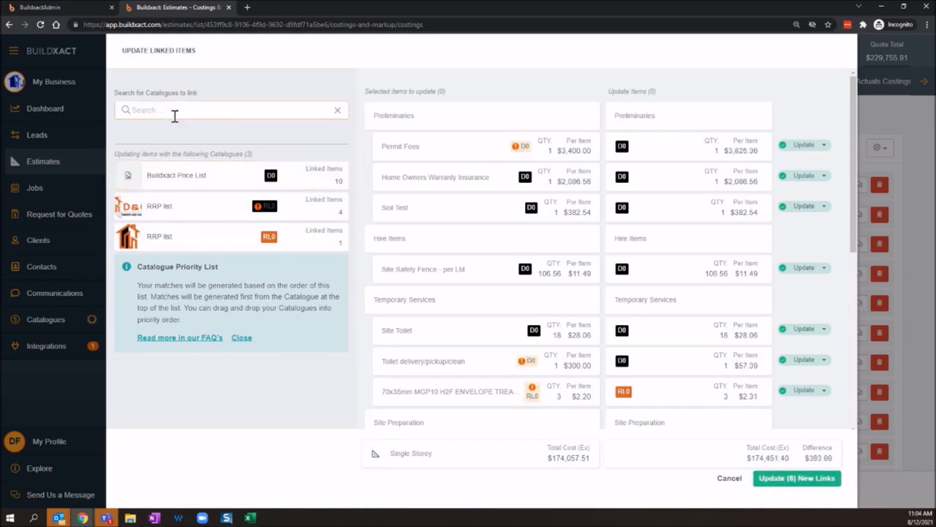
Try adding November List (1) to the catalogues used for updating the estimate's linked items, and cancel the update.
click(174, 111)
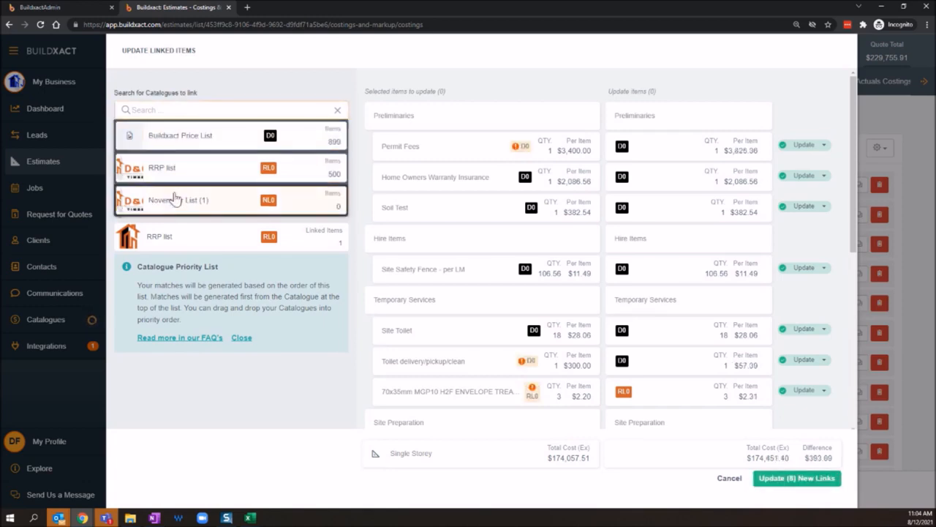
click(173, 191)
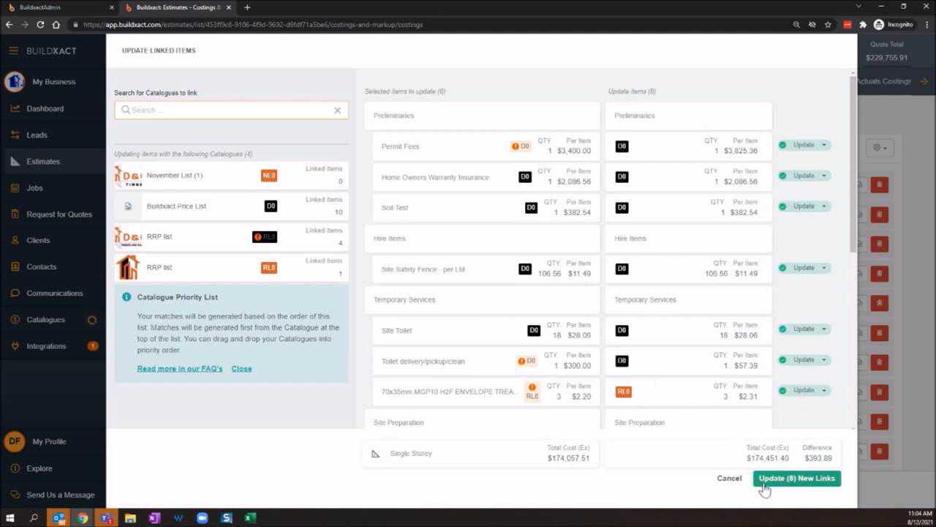
click(764, 483)
click(730, 479)
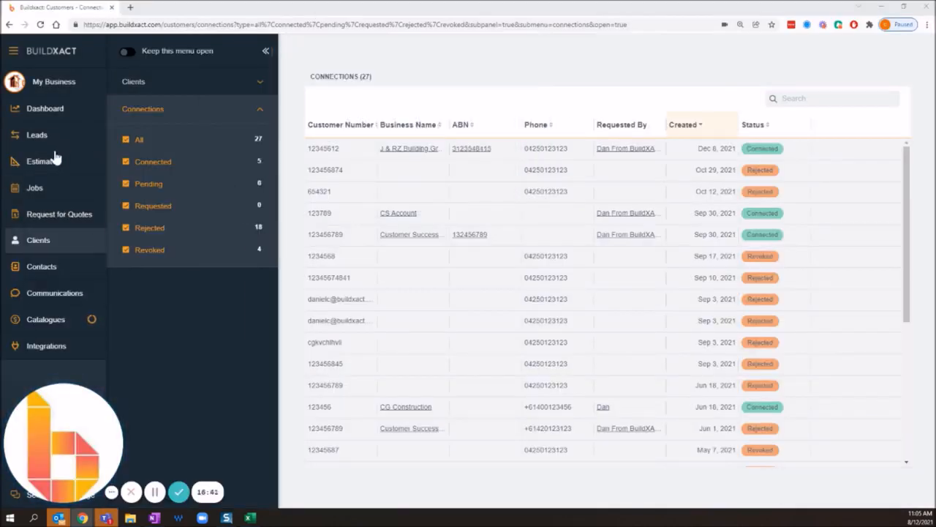
Switch back to the supplier account and open its catalogue list.
click(60, 319)
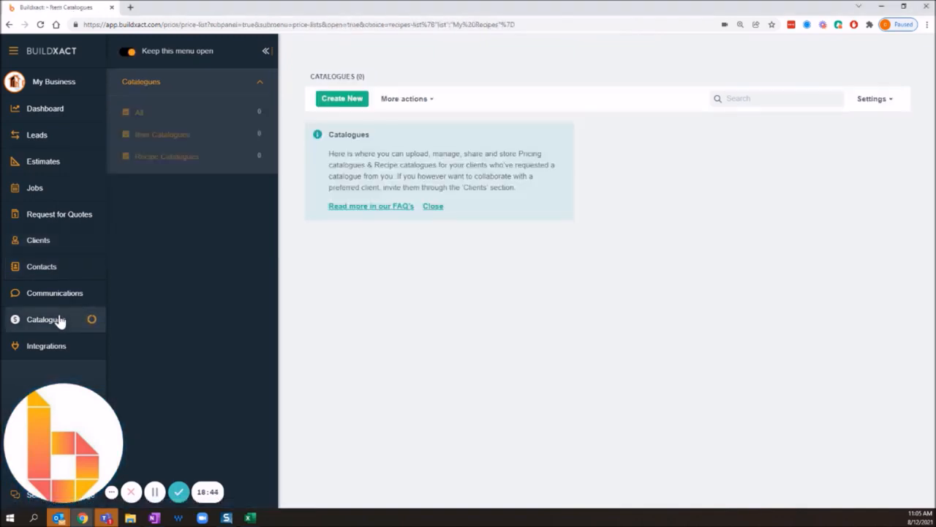